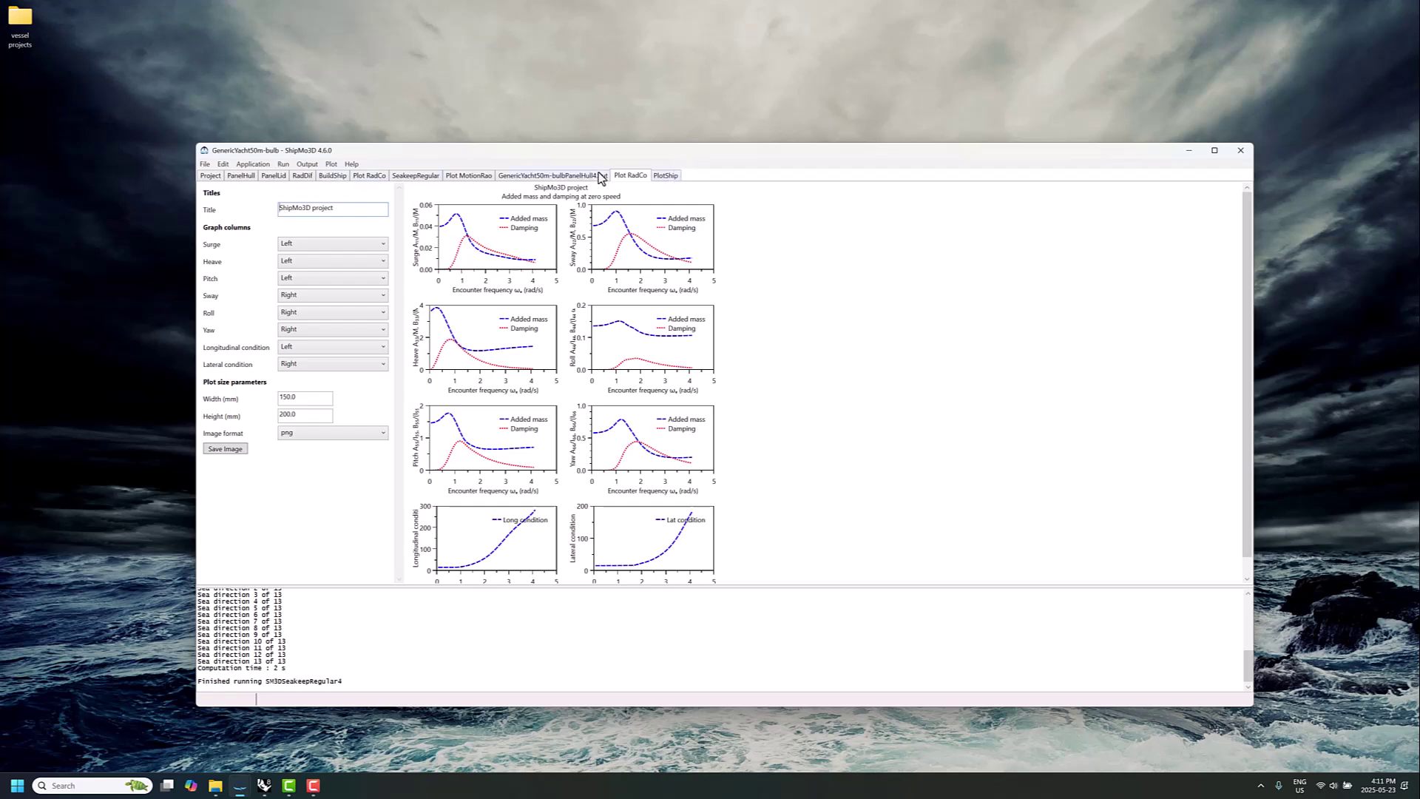
# Step: Show the ship plot and check the hull mesh by switching the panel outlines on and off again
pyautogui.click(666, 178)
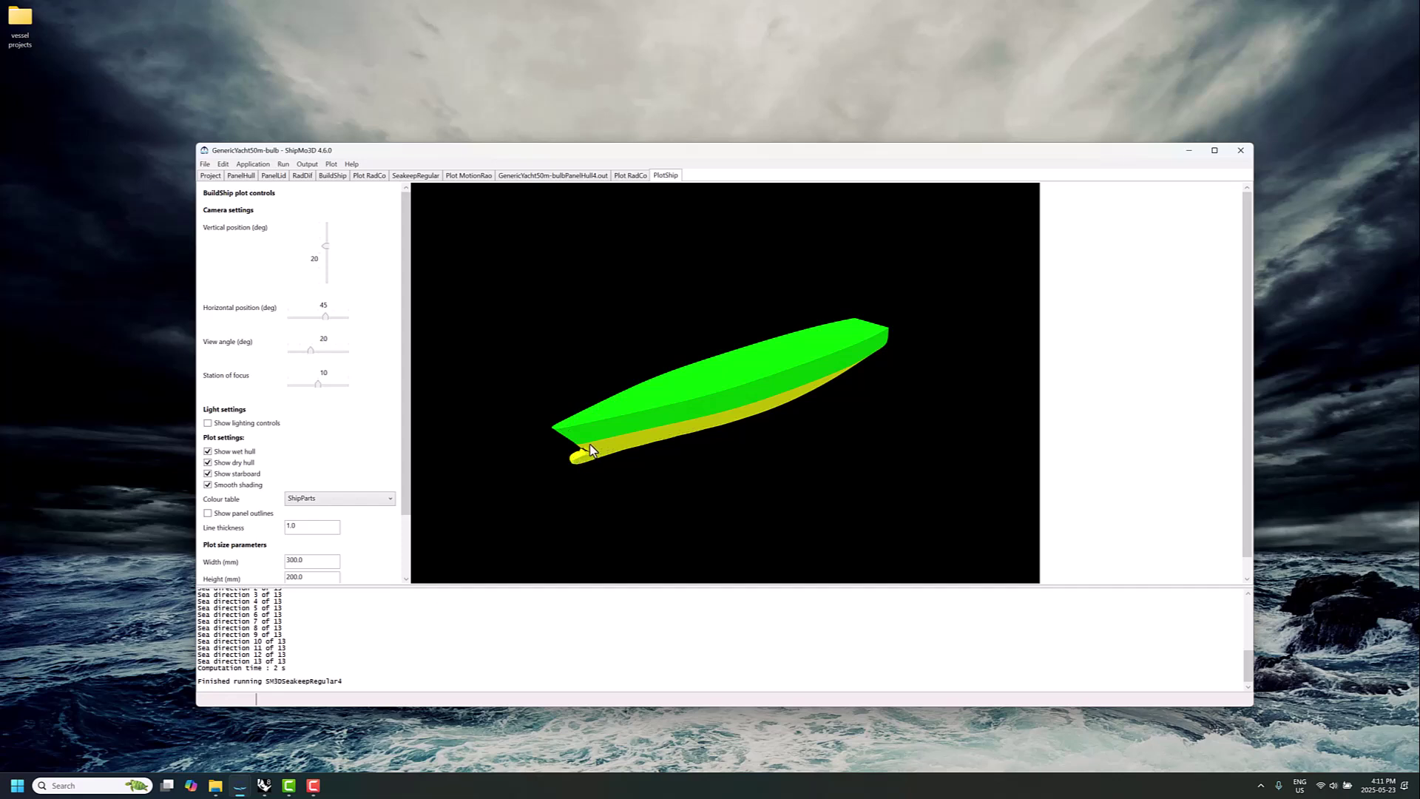
pyautogui.scroll(-3, 311, 459)
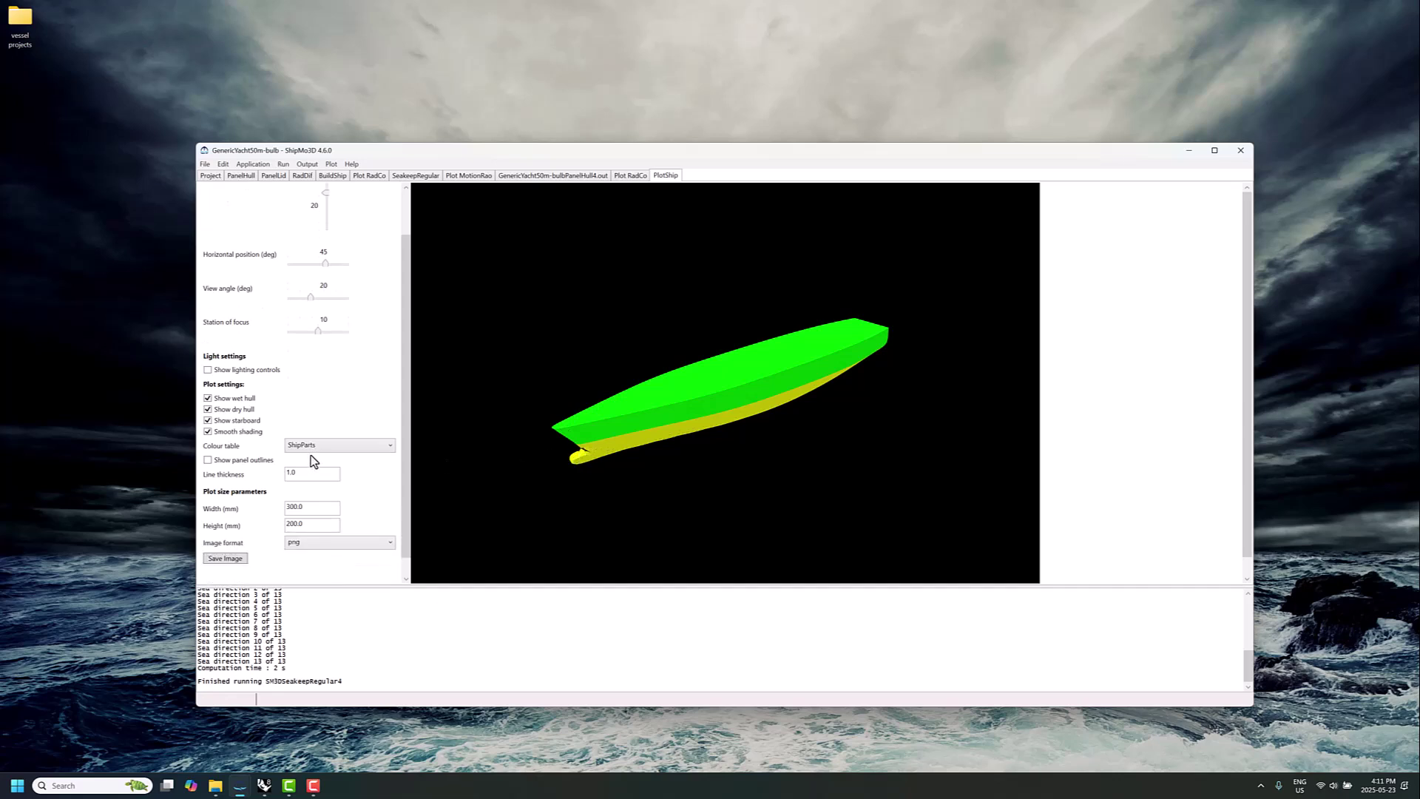
pyautogui.click(222, 460)
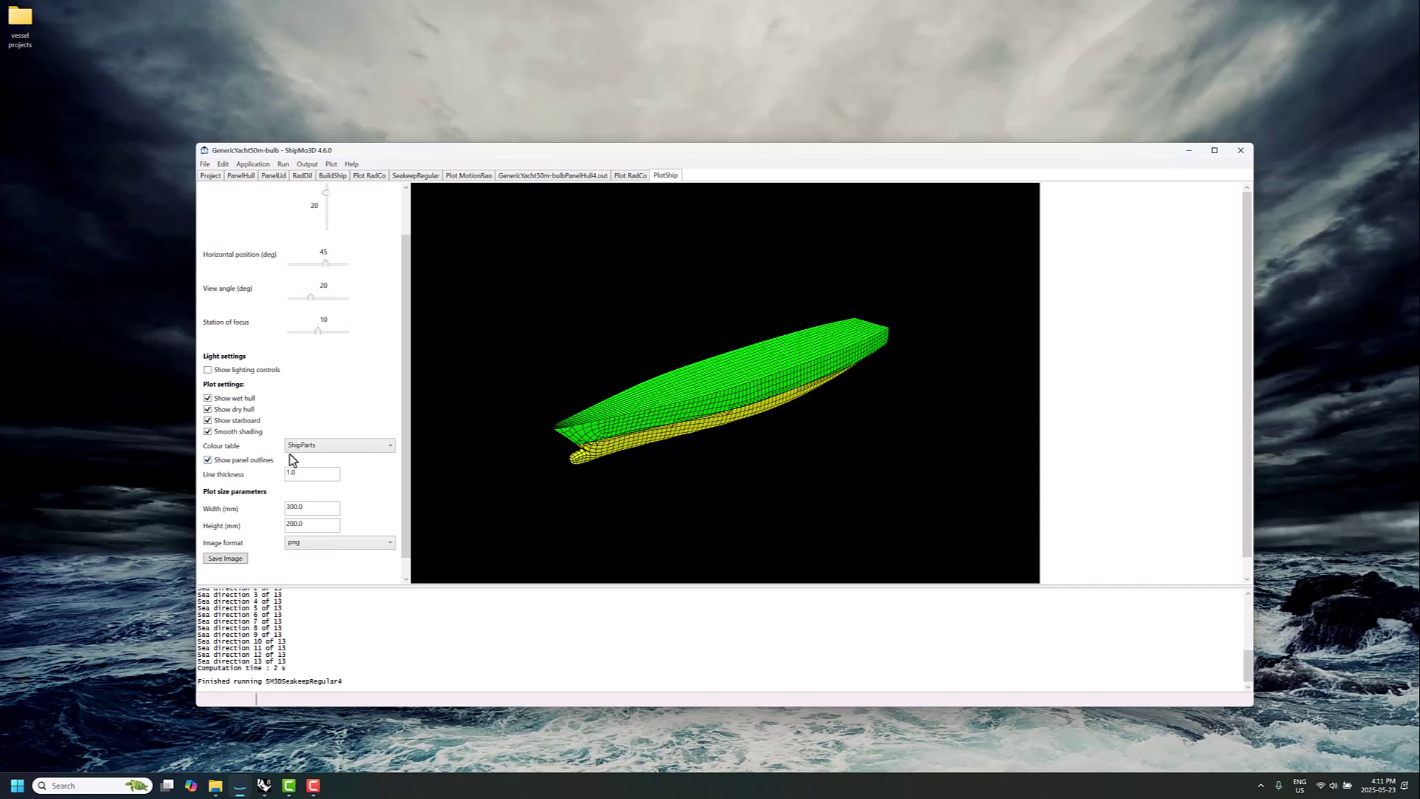
pyautogui.click(250, 460)
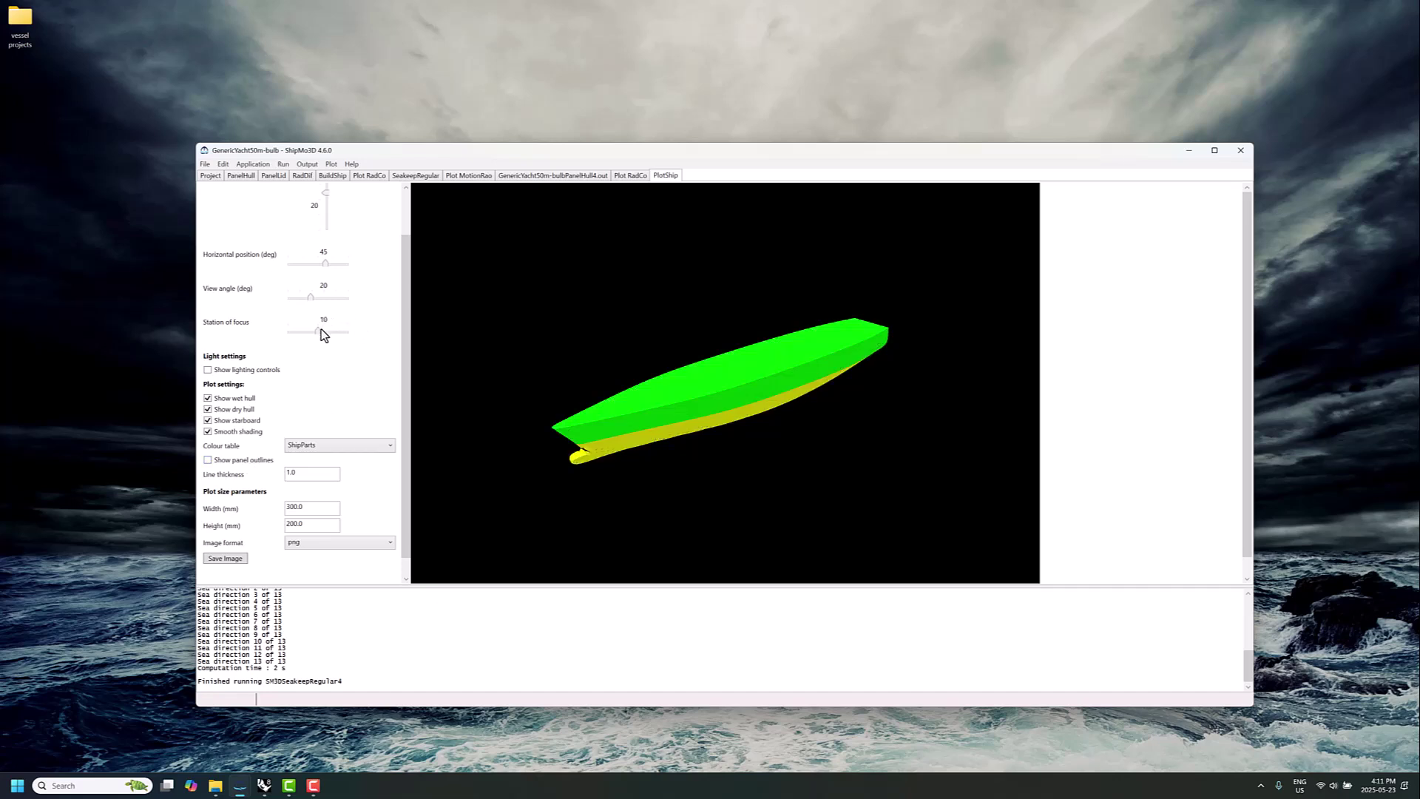
# Step: Frame the bulbous bow in the ship plot with station of focus 1, view angle 10 and vertical position 14
pyautogui.moveTo(318, 331); pyautogui.dragTo(290, 299)
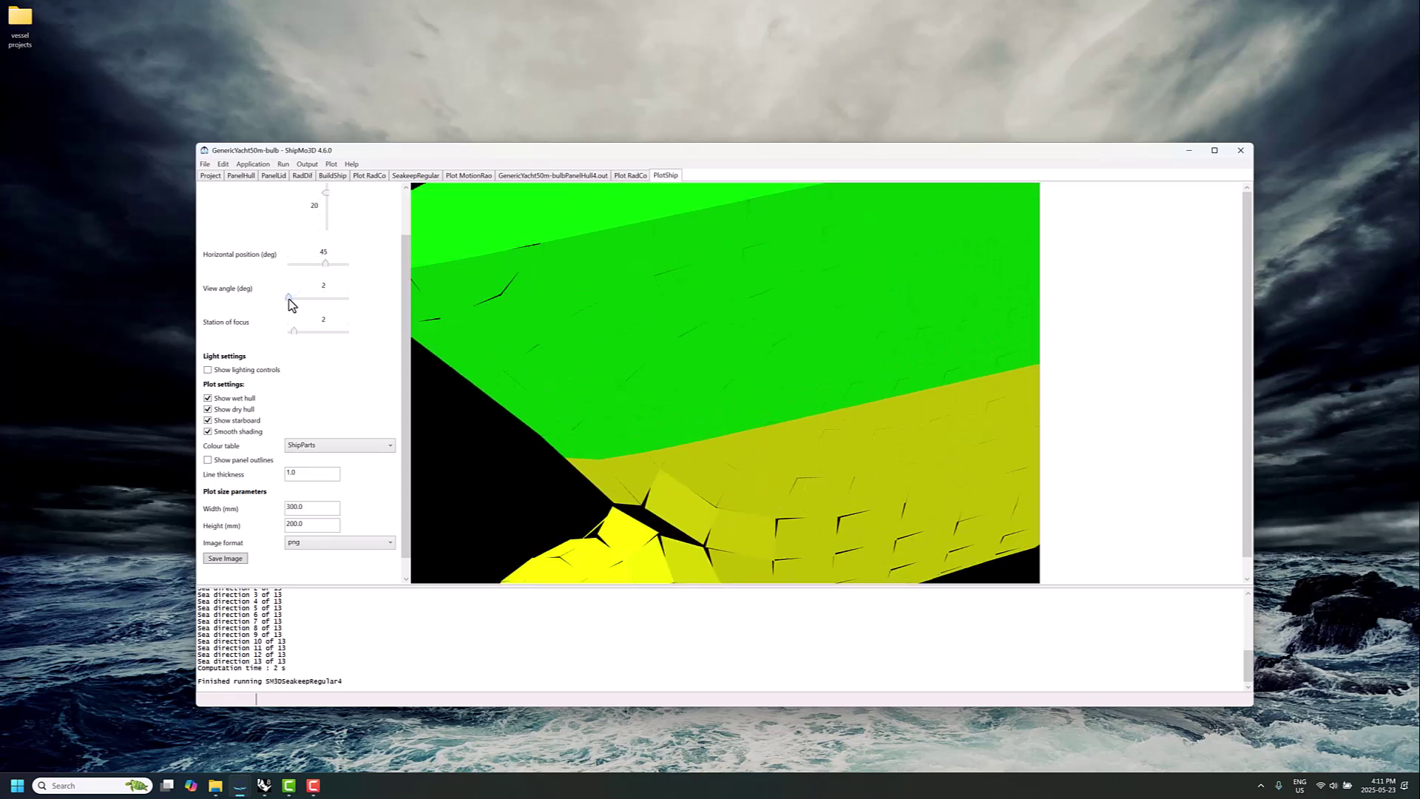
pyautogui.moveTo(326, 206)
pyautogui.mouseDown()
pyautogui.moveTo(336, 228)
pyautogui.moveTo(327, 206)
pyautogui.mouseUp()
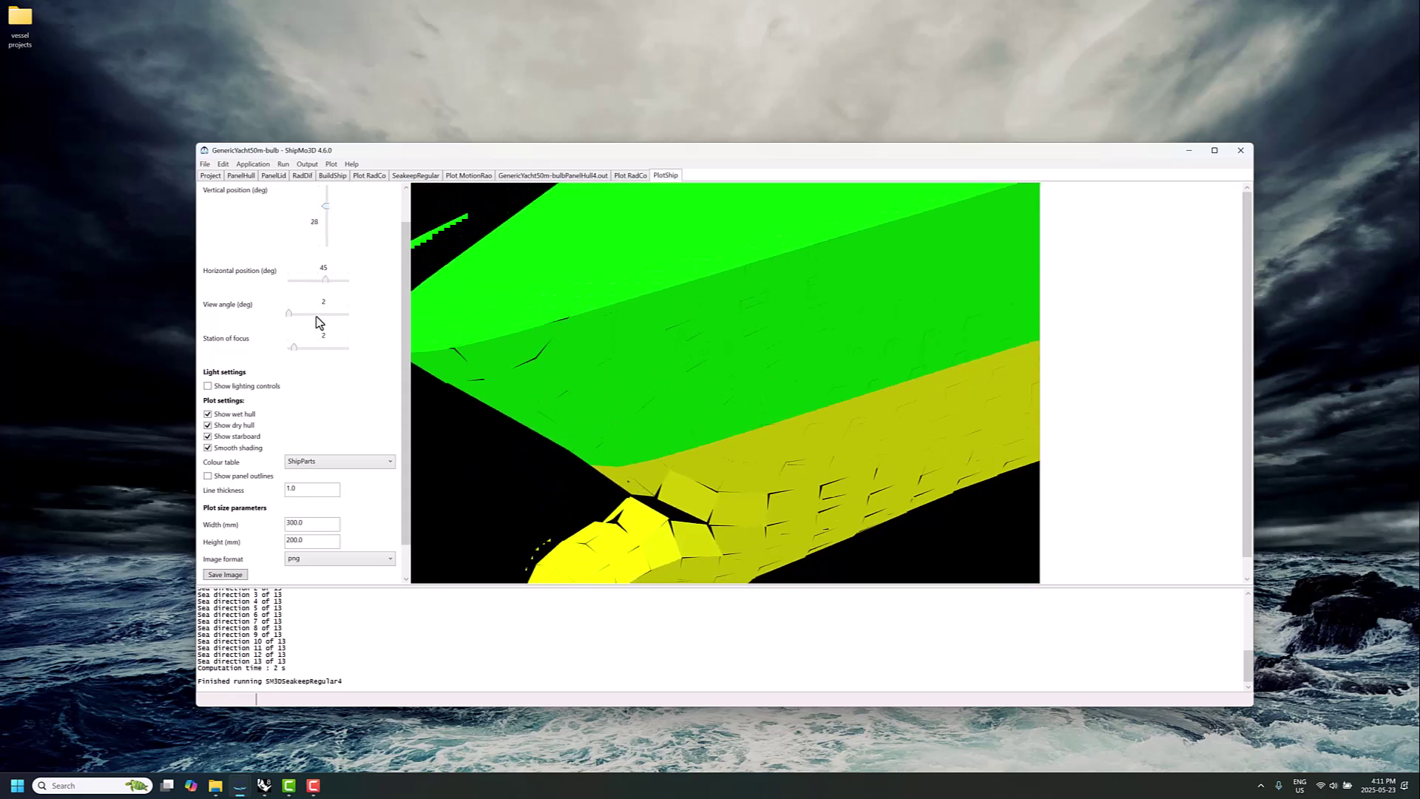
pyautogui.moveTo(296, 347); pyautogui.dragTo(291, 347)
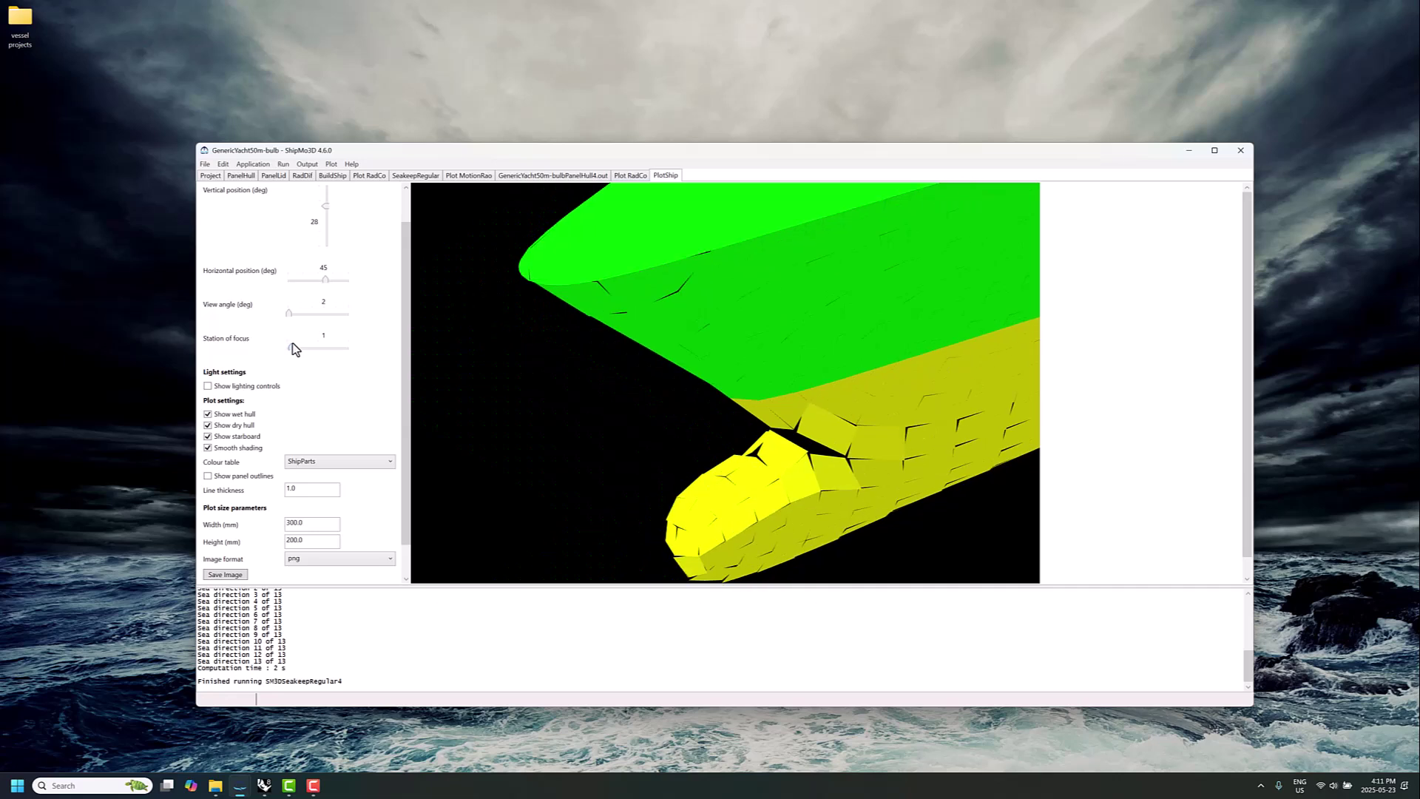
pyautogui.click(298, 316)
pyautogui.click(298, 315)
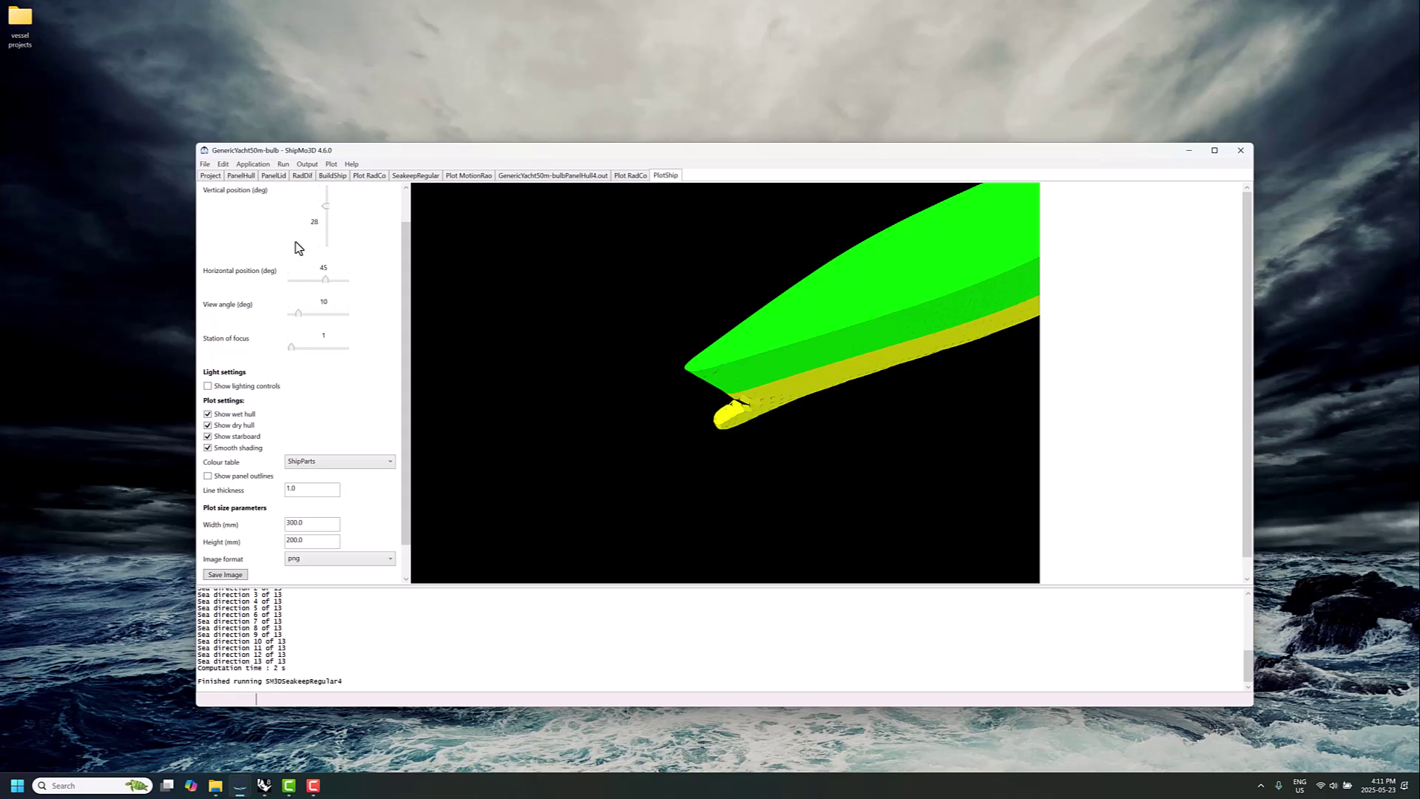
pyautogui.click(326, 212)
pyautogui.moveTo(332, 220); pyautogui.dragTo(342, 222)
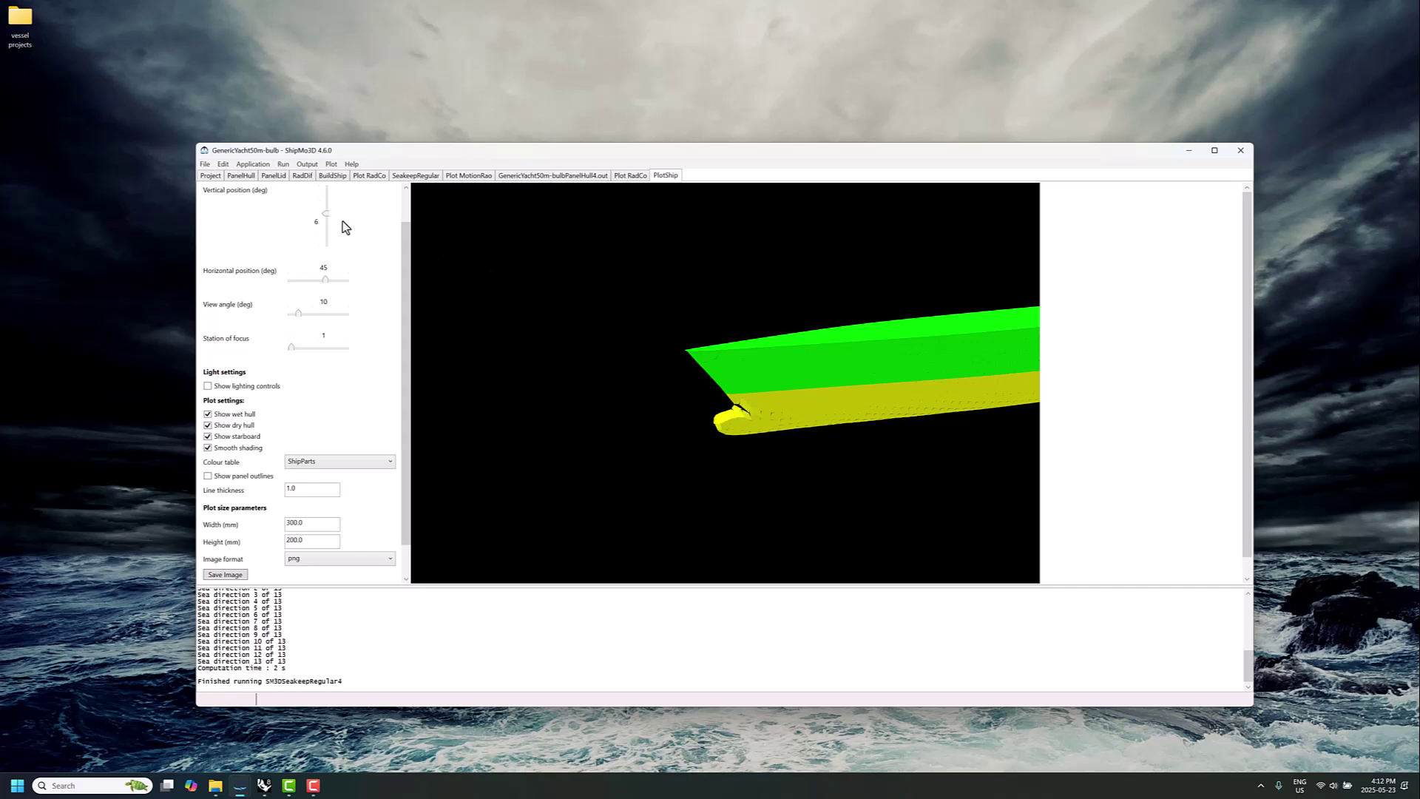
pyautogui.moveTo(324, 215); pyautogui.dragTo(324, 211)
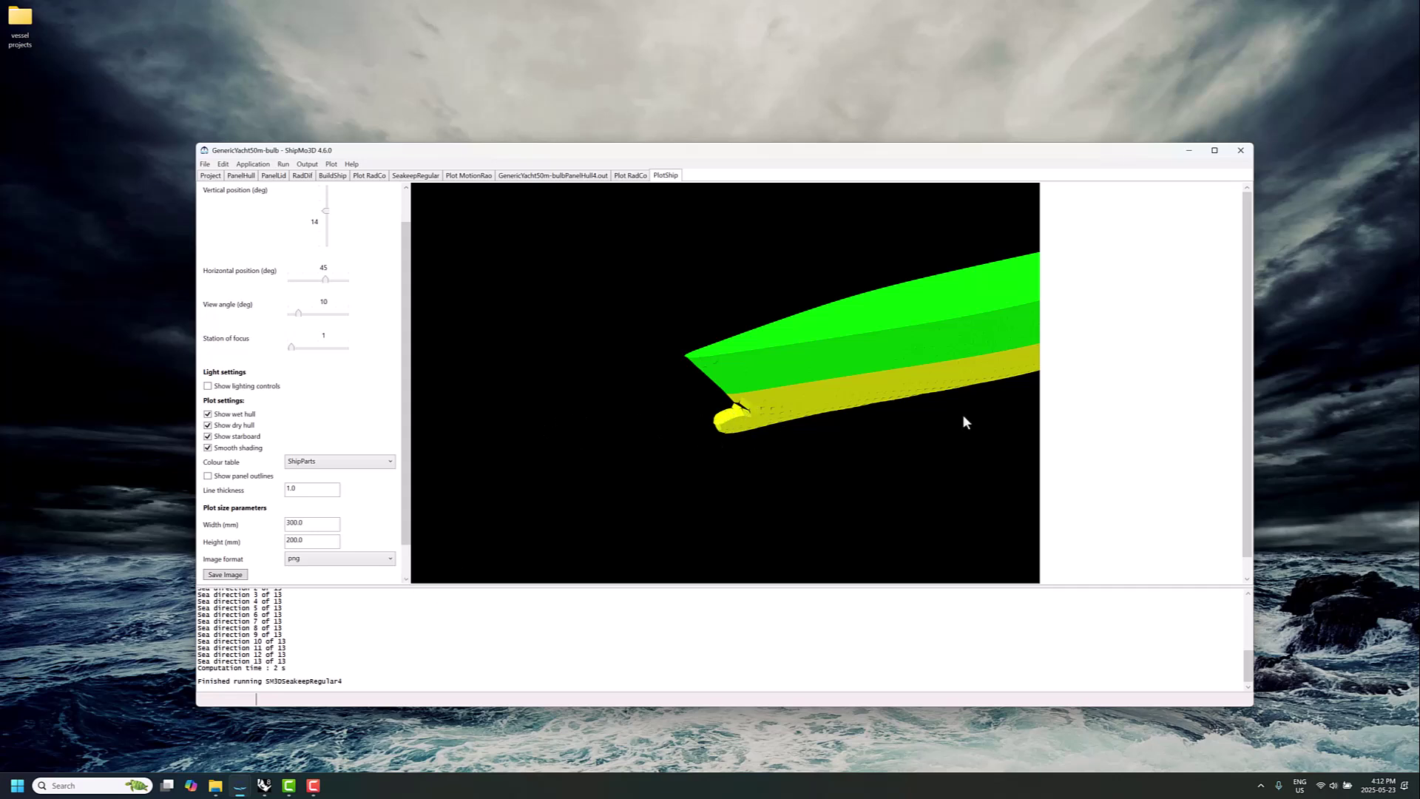
# Step: Switch to Rhino and examine the hull mesh in the perspective view where the bulb meets the stem
pyautogui.click(264, 786)
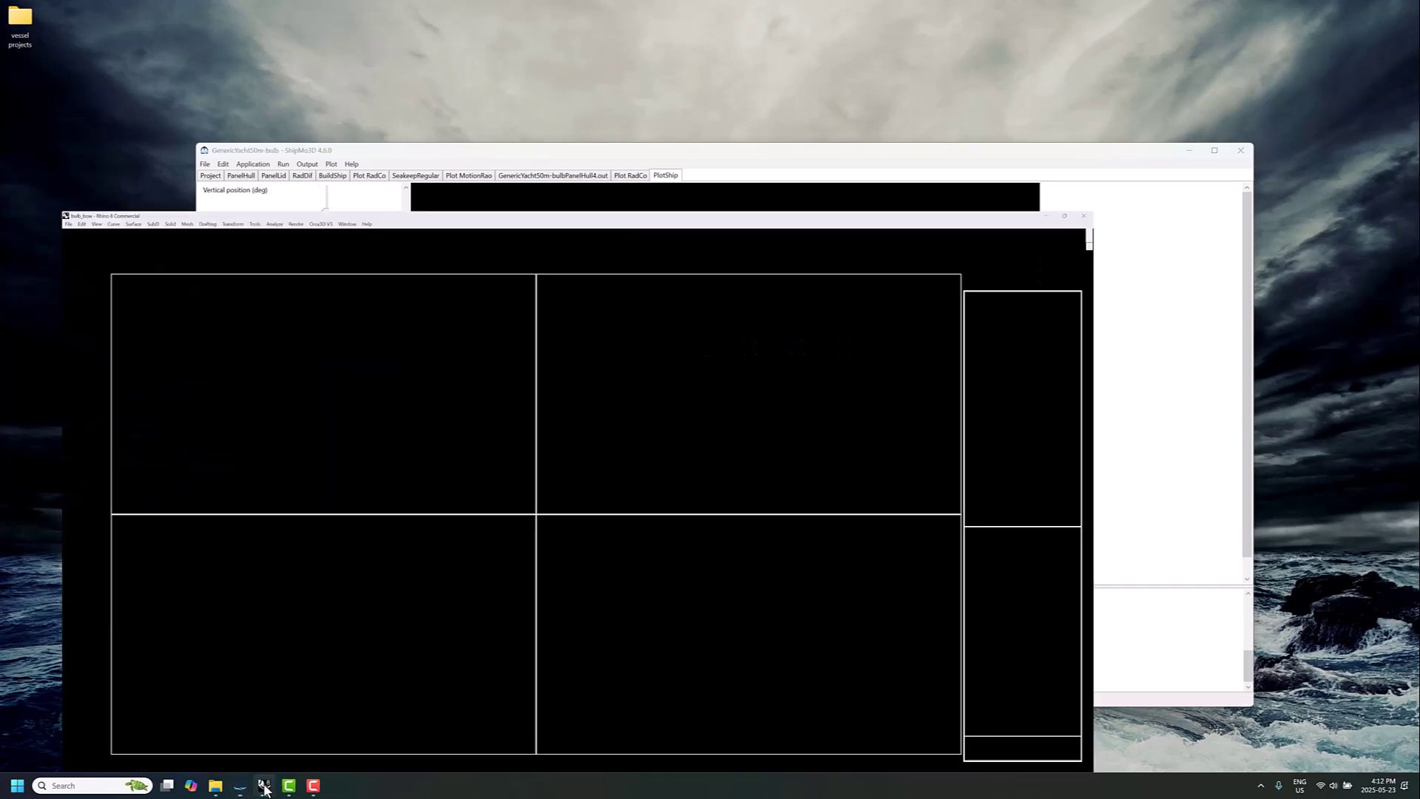
pyautogui.moveTo(972, 293); pyautogui.dragTo(922, 309, button='right')
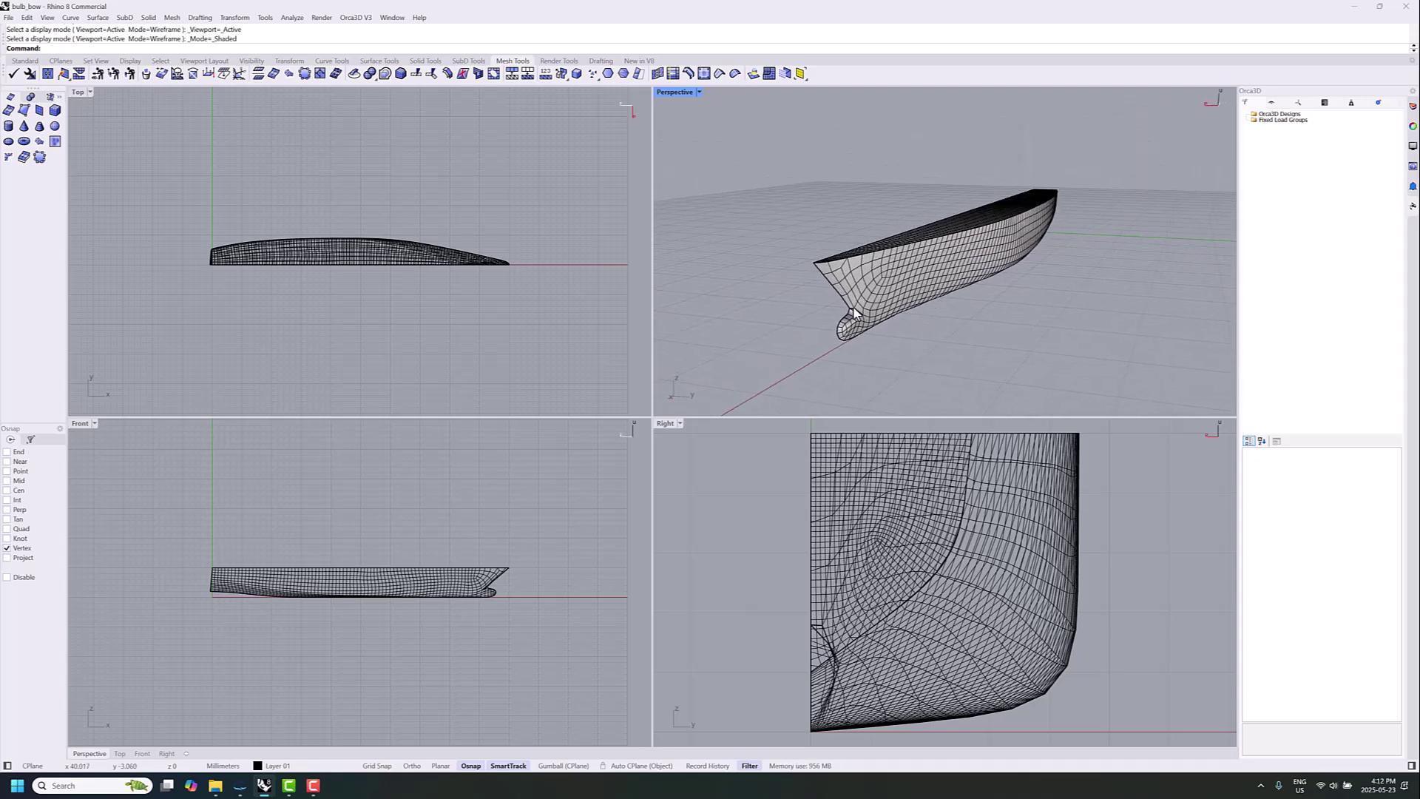
pyautogui.scroll(2, 909, 309)
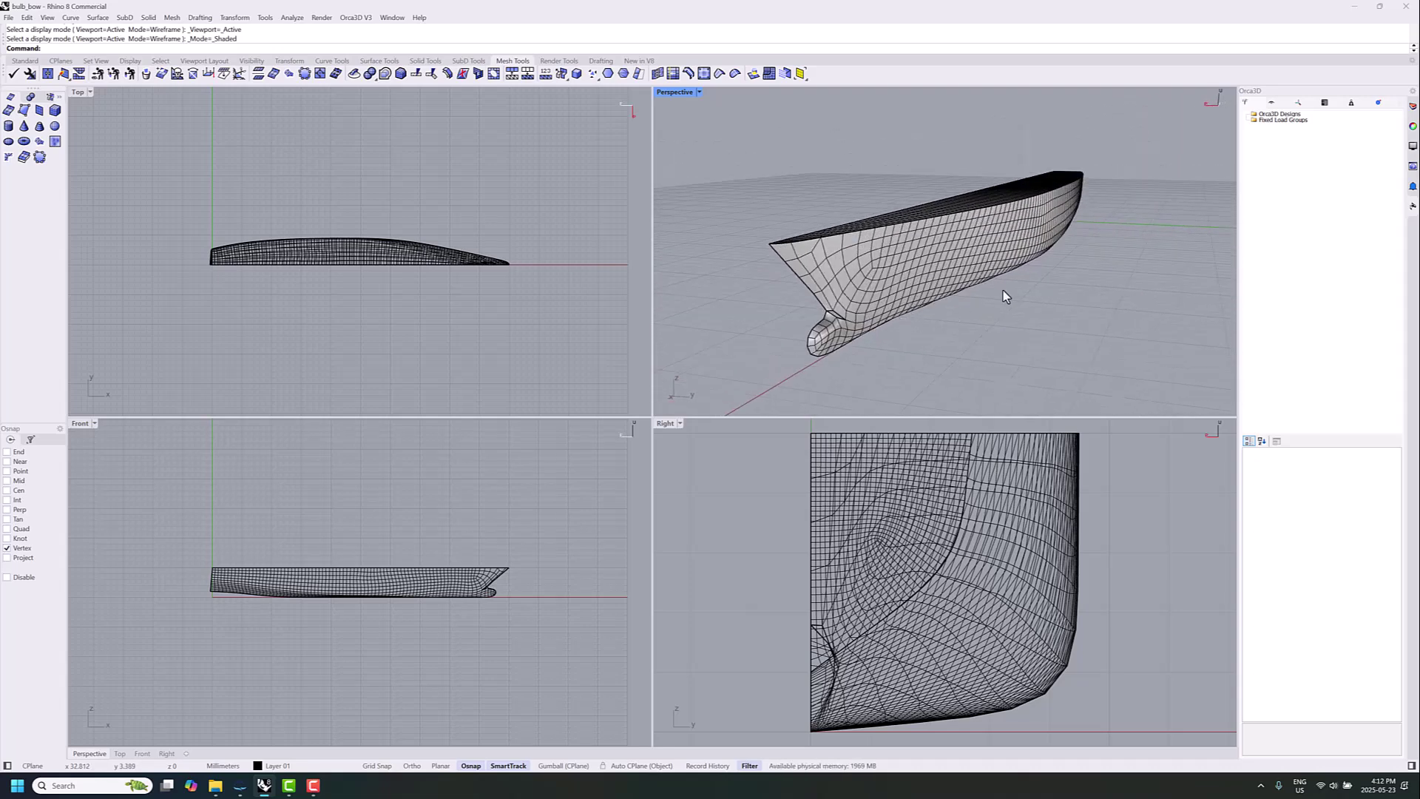
pyautogui.moveTo(1004, 293); pyautogui.dragTo(705, 289, button='right')
pyautogui.scroll(10, 775, 286)
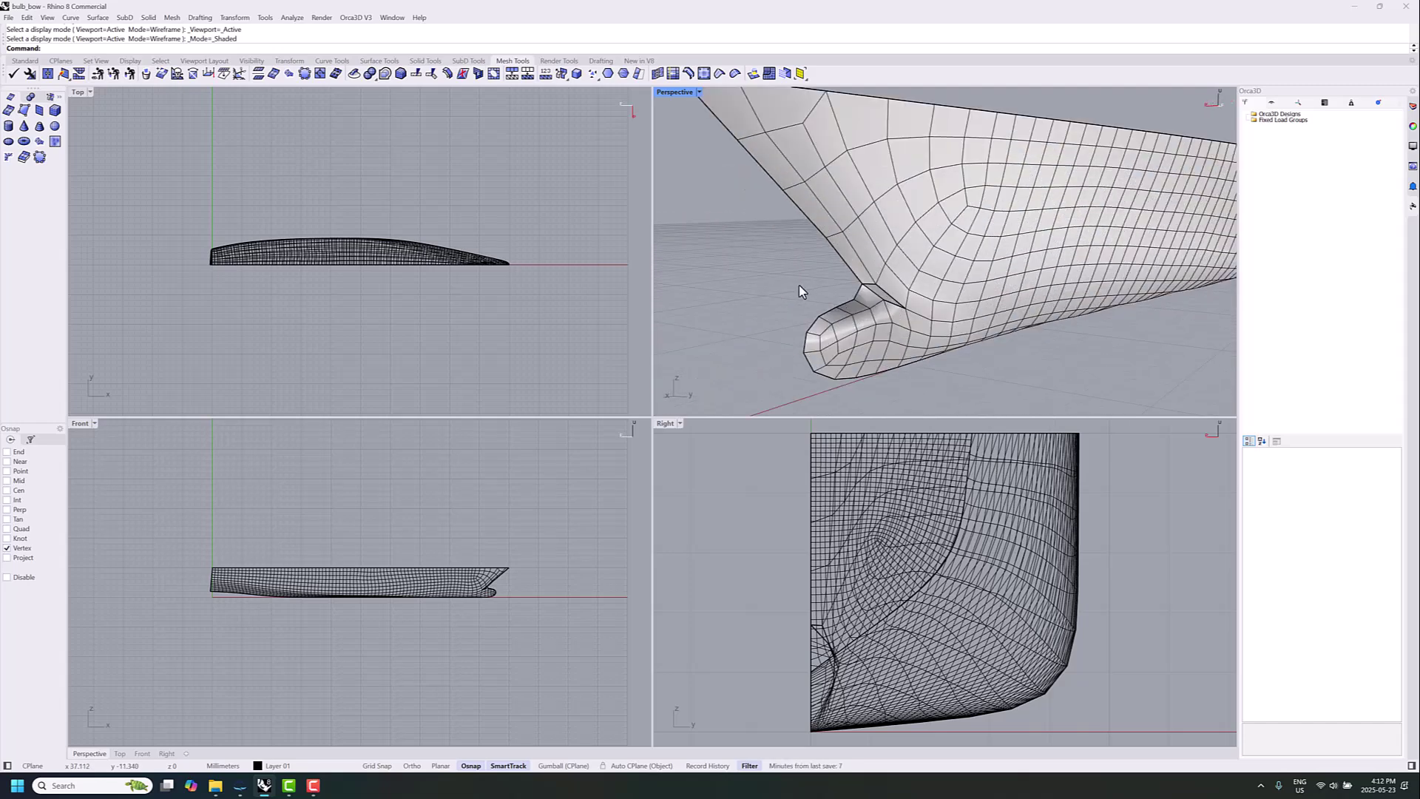
pyautogui.scroll(4, 850, 283)
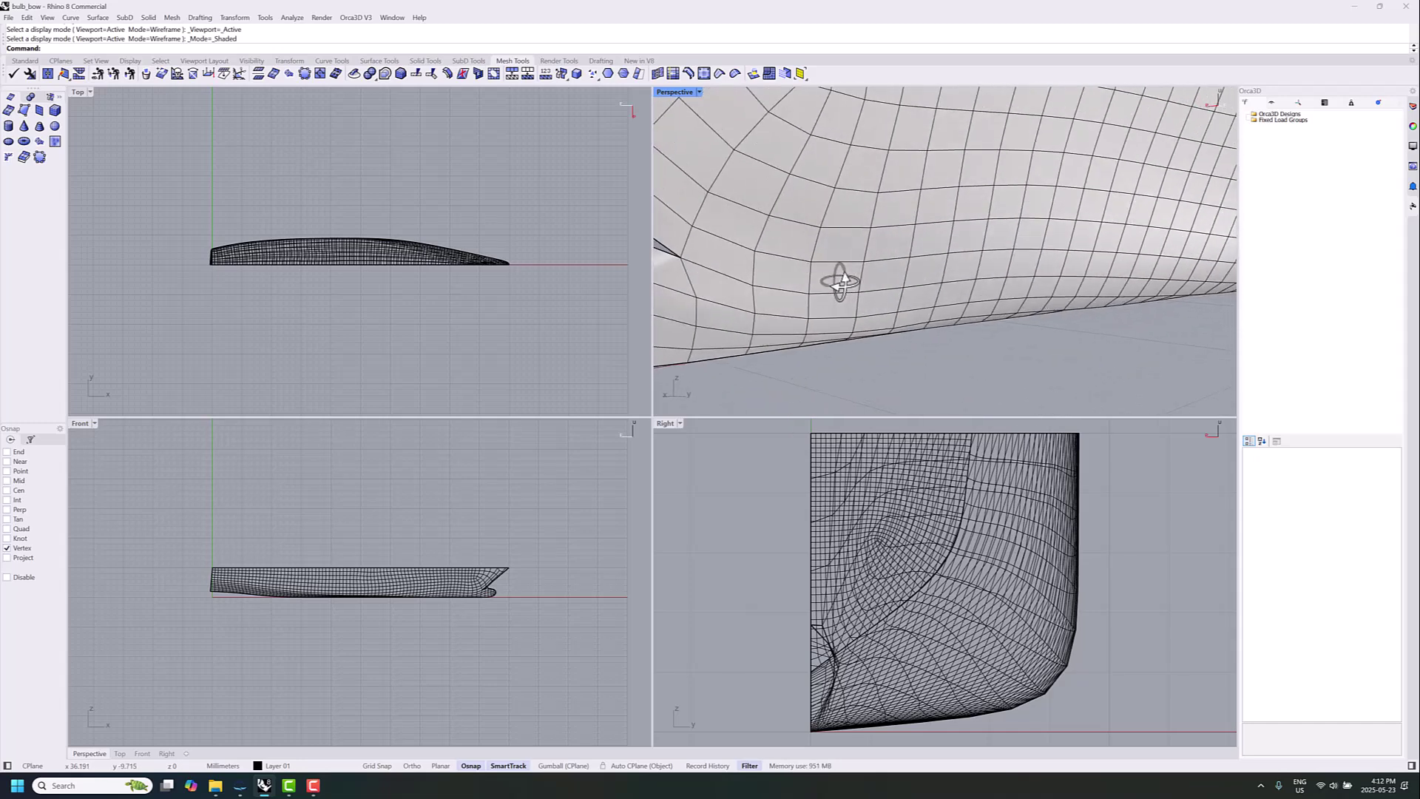
pyautogui.scroll(-5, 850, 284)
pyautogui.scroll(-6, 851, 284)
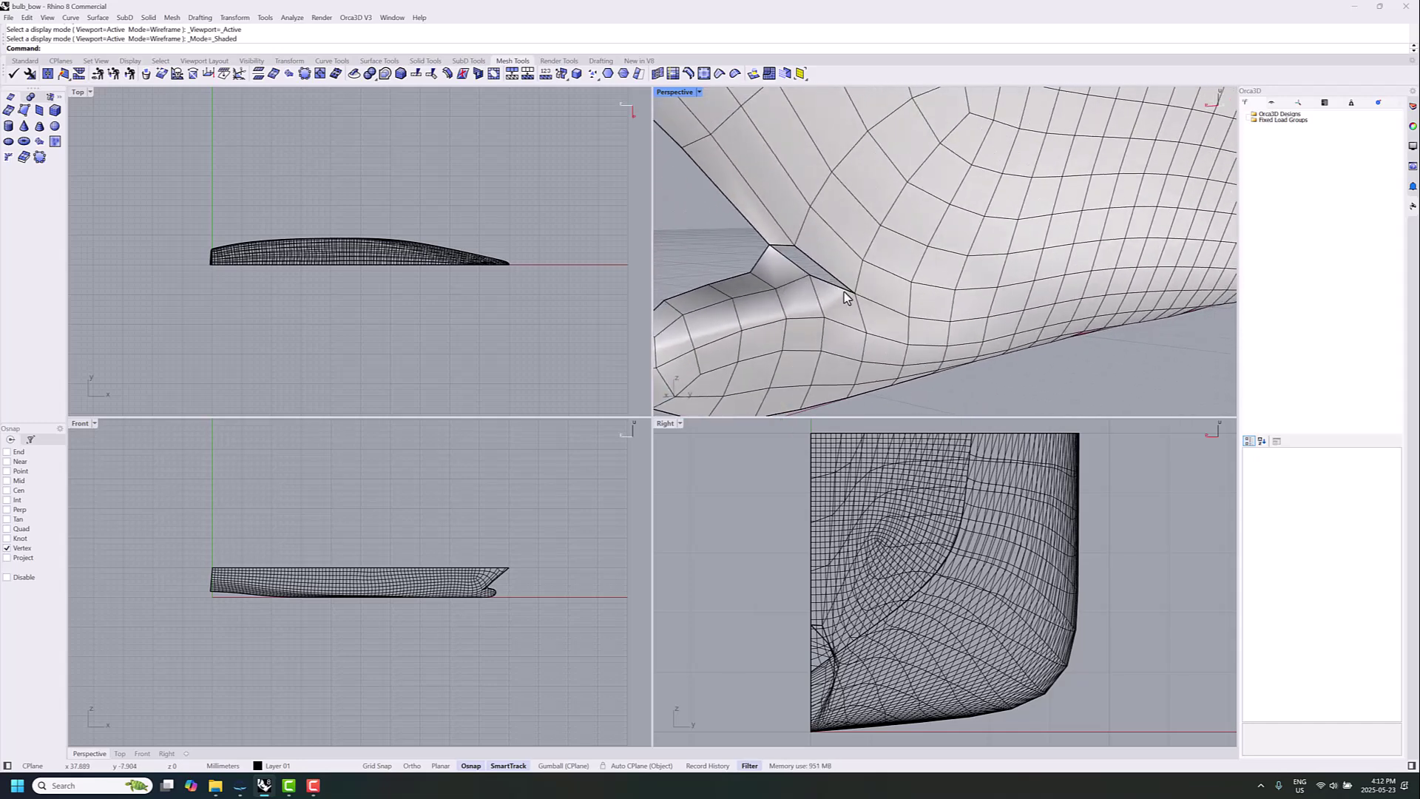
pyautogui.moveTo(853, 289); pyautogui.dragTo(758, 295, button='right')
pyautogui.moveTo(830, 279); pyautogui.dragTo(878, 271, button='right')
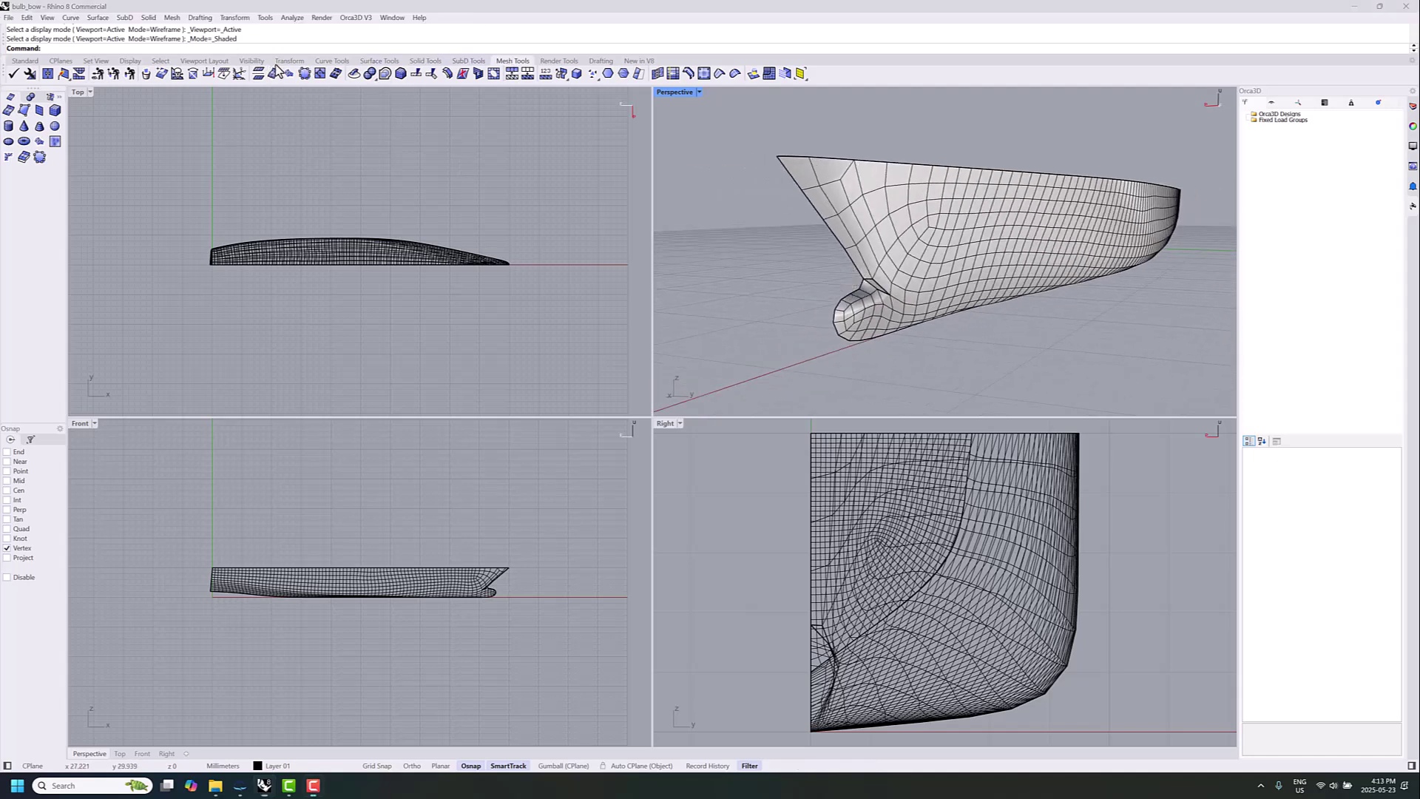
pyautogui.click(98, 75)
pyautogui.scroll(2, 898, 299)
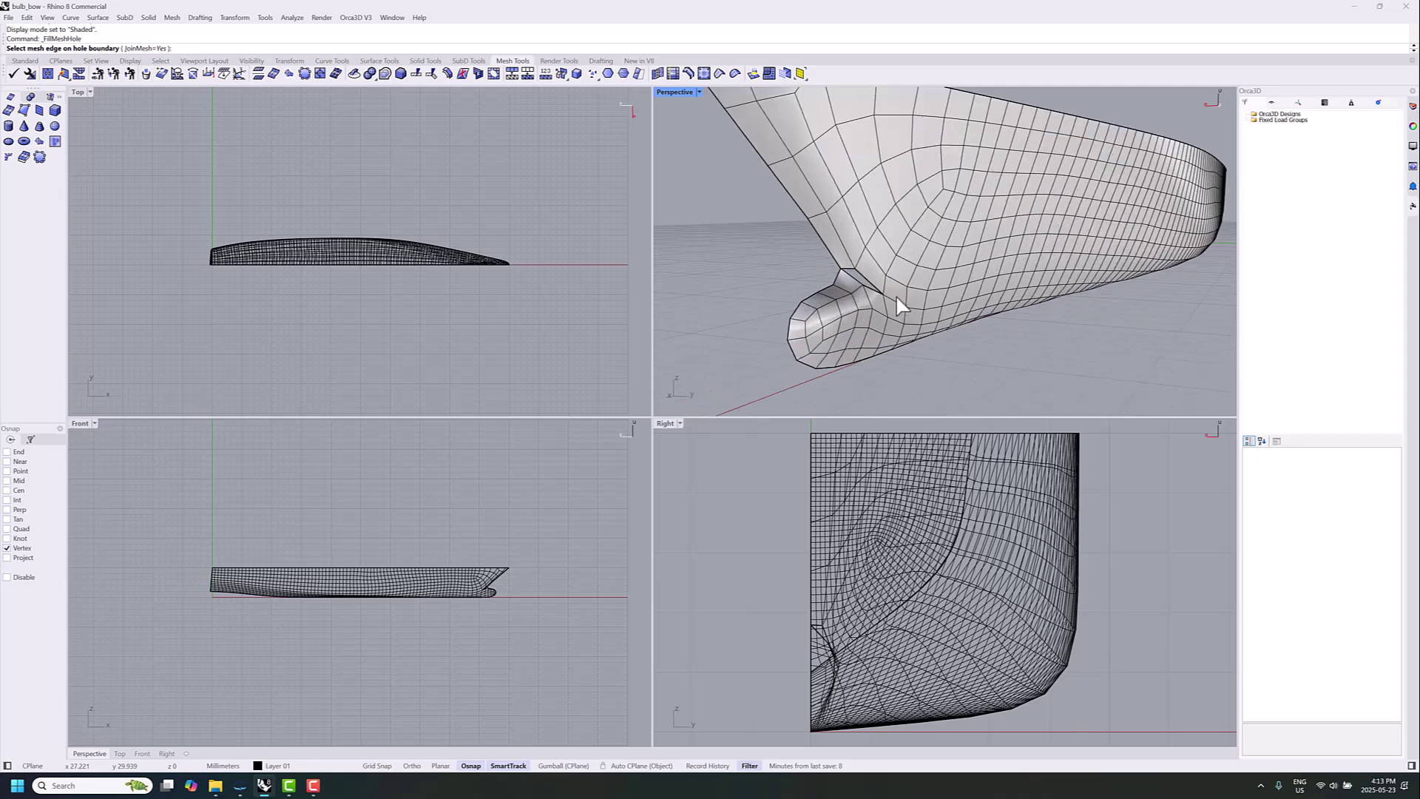
pyautogui.scroll(3, 732, 273)
pyautogui.press('Escape')
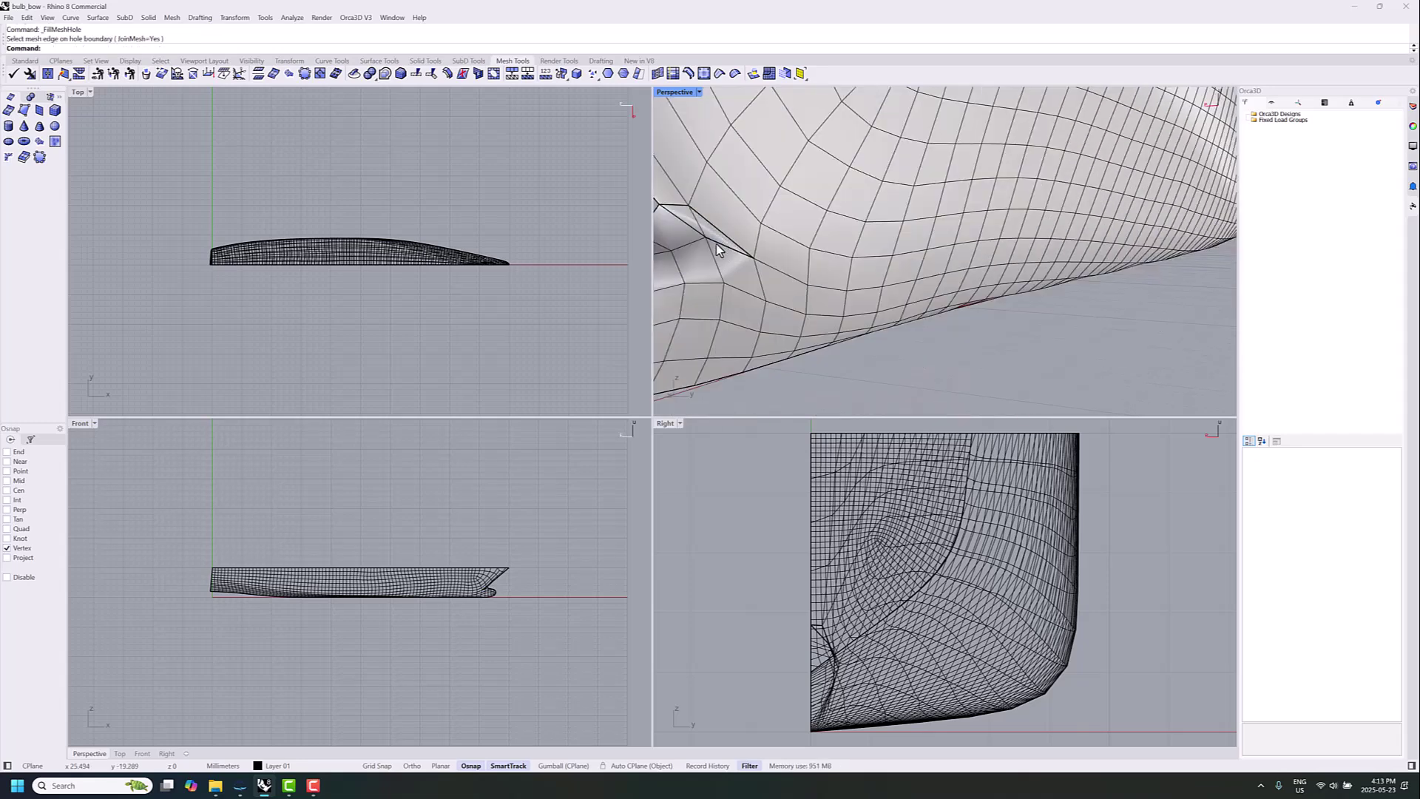
# Step: Inspect the bulb area from the opposite side of the hull mesh and minimise Rhino
pyautogui.moveTo(719, 250); pyautogui.dragTo(1005, 259, button='right')
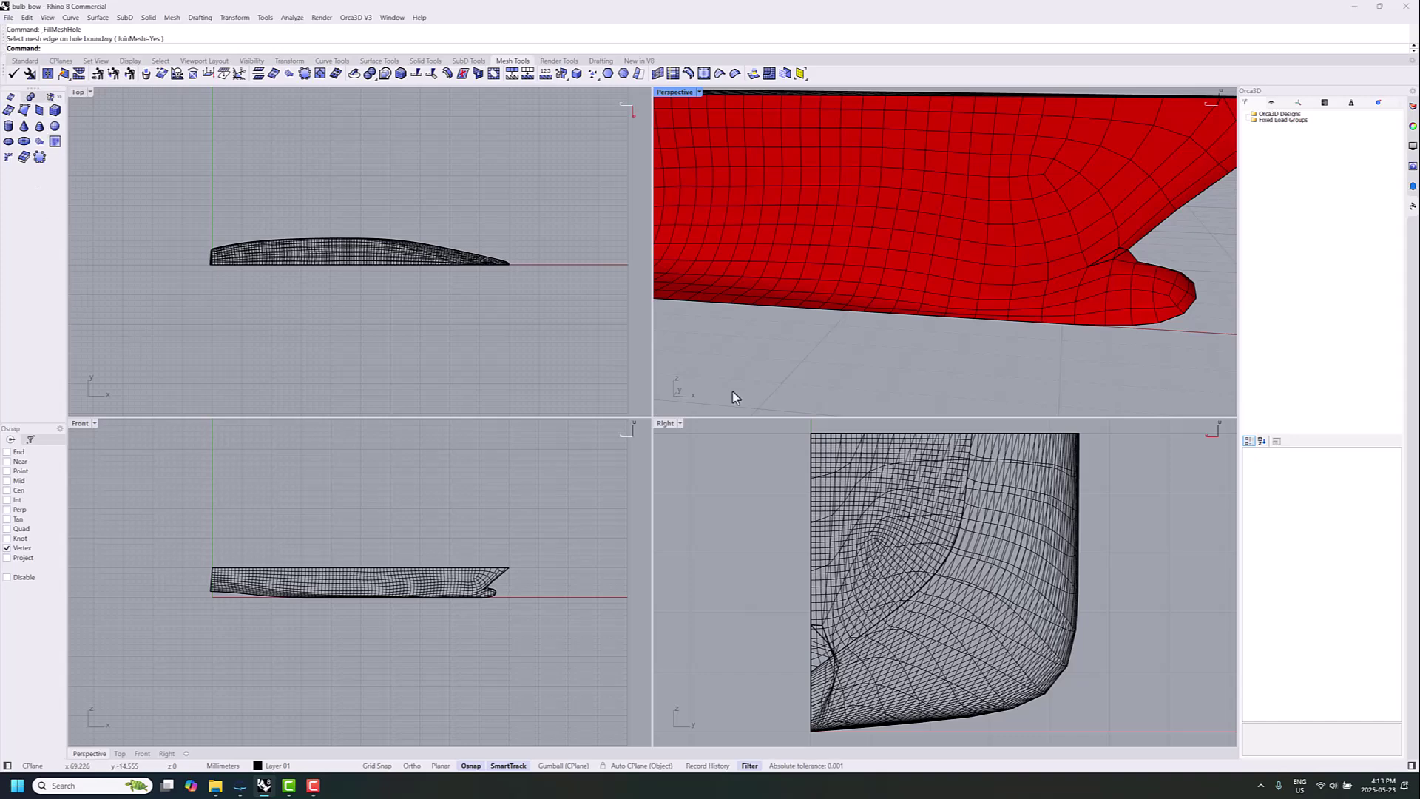
pyautogui.moveTo(736, 399); pyautogui.dragTo(828, 326, button='right')
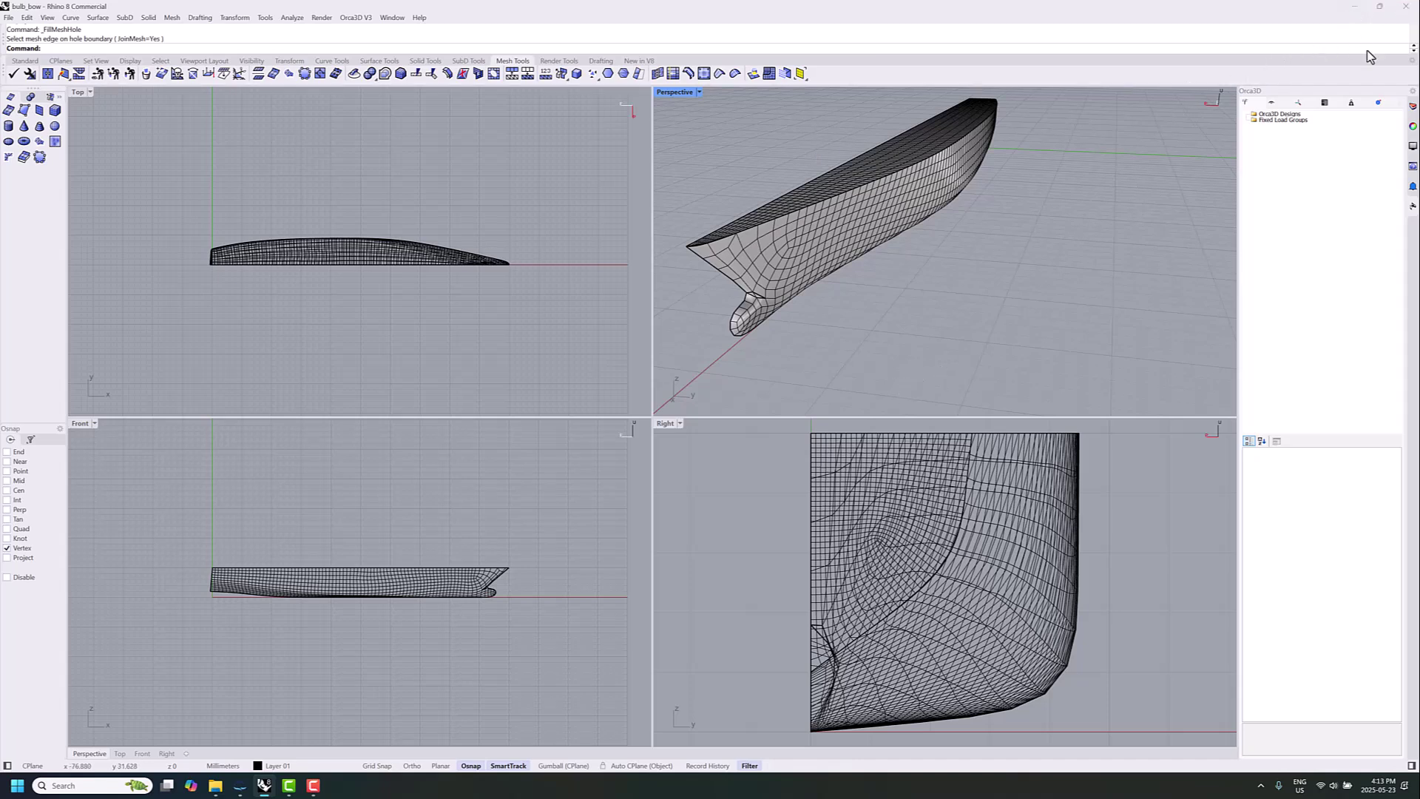
pyautogui.click(1354, 6)
# Step: Narrow the ShipMo3D window with the bulb ship plot and move it aside to make room for a second window
pyautogui.moveTo(857, 154); pyautogui.dragTo(895, 145)
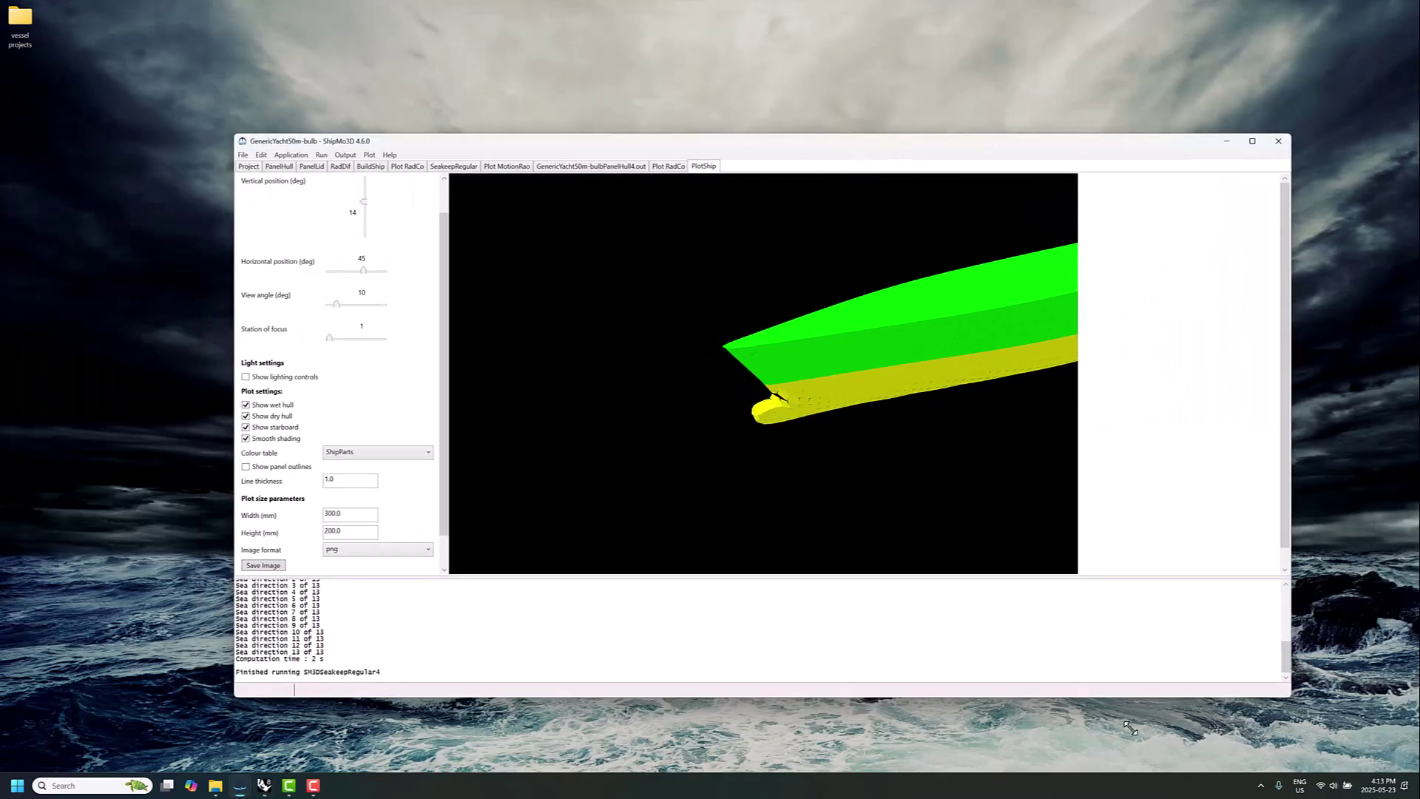
pyautogui.moveTo(1291, 698); pyautogui.dragTo(1033, 742)
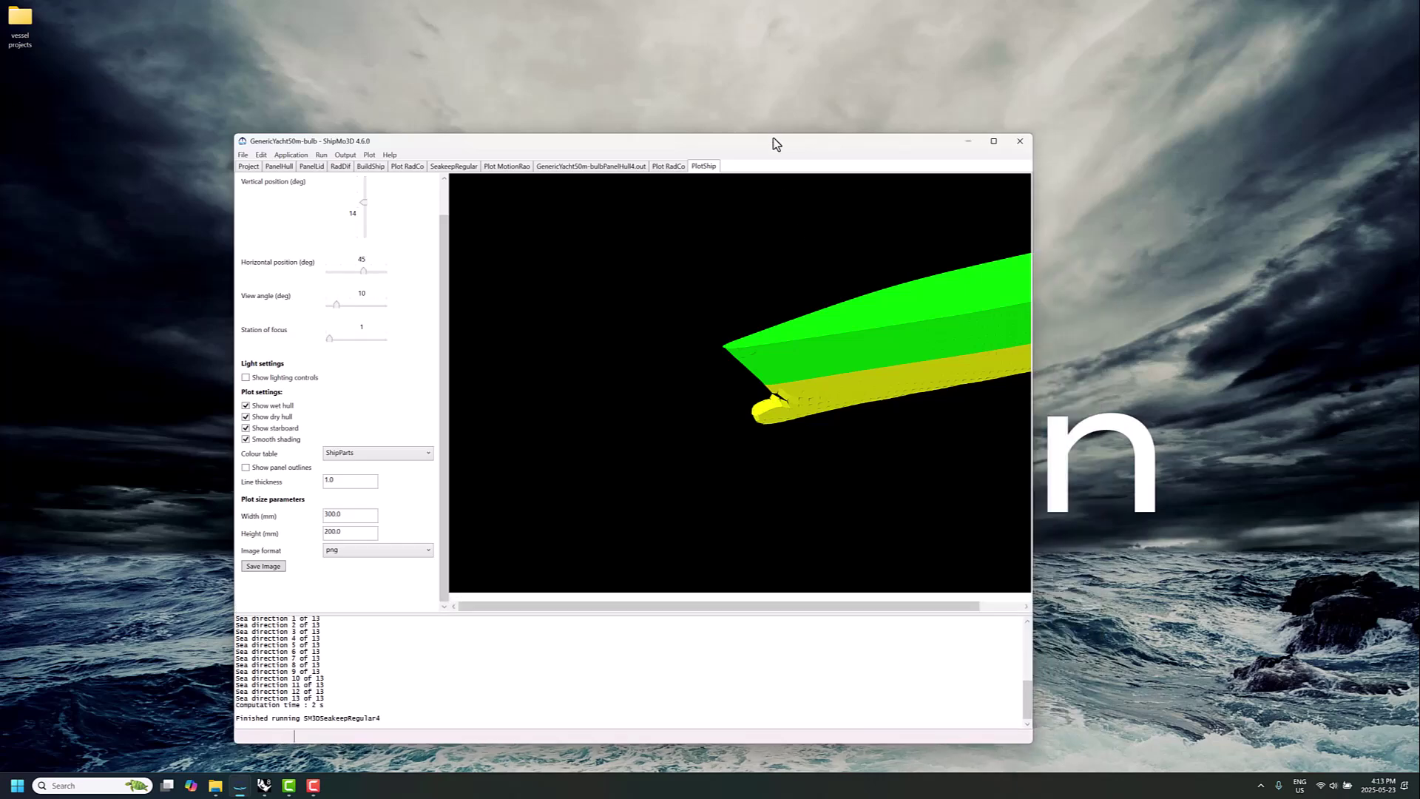
pyautogui.moveTo(776, 144); pyautogui.dragTo(1161, 76)
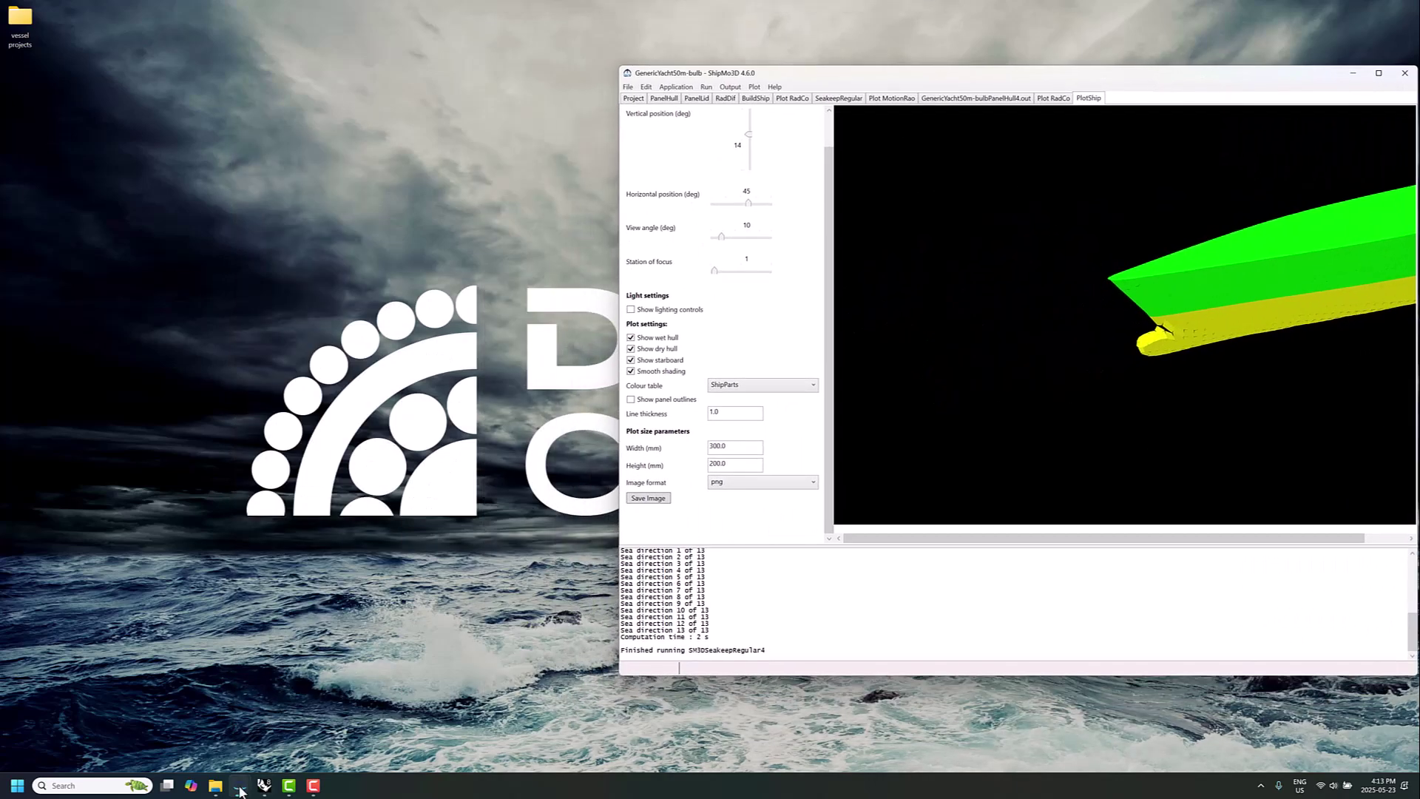
# Step: Bring up the GenericYacht50m-bulbv2 project, show its PanelHull inputs, and place its narrowed window beside the first project
pyautogui.moveTo(239, 790)
pyautogui.click(300, 729)
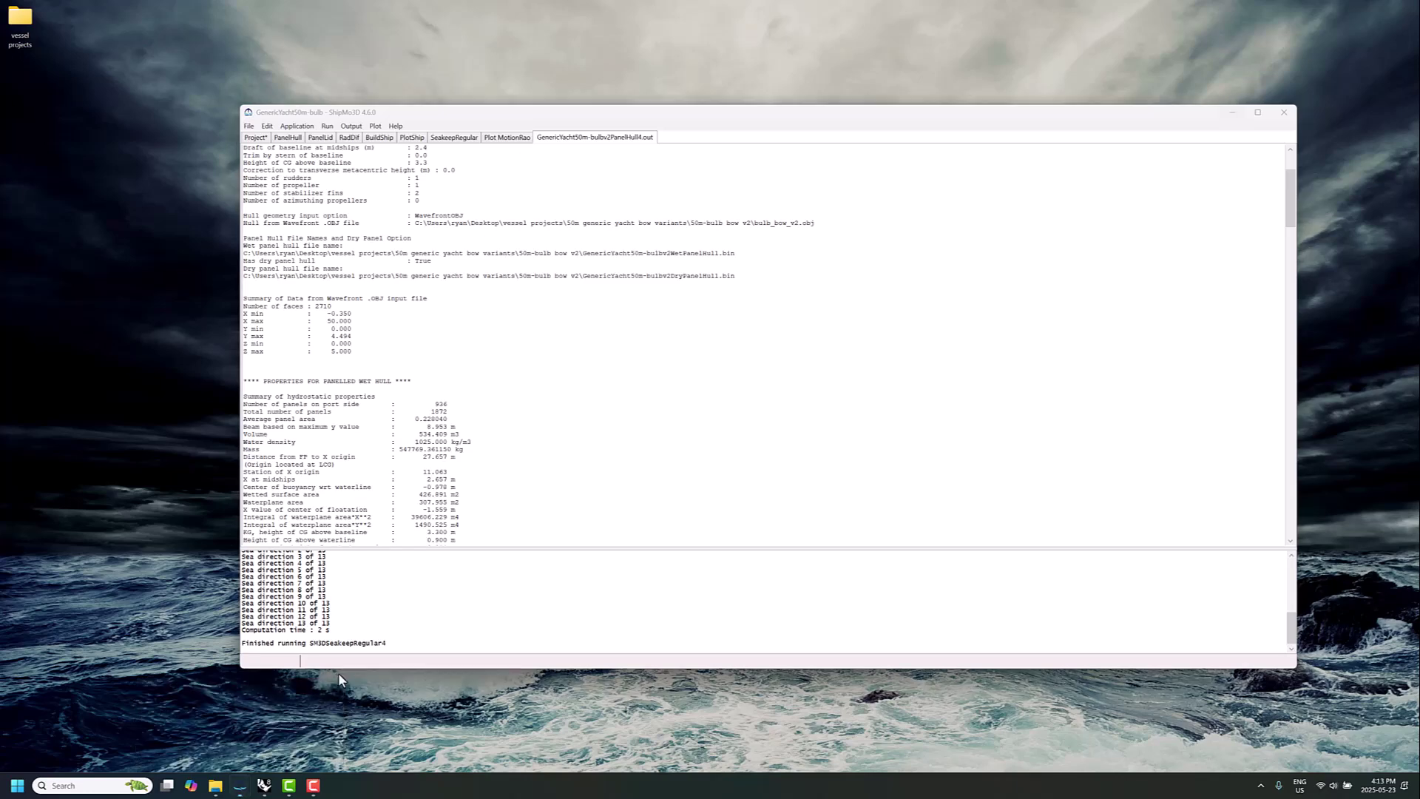
pyautogui.click(288, 138)
pyautogui.click(579, 282)
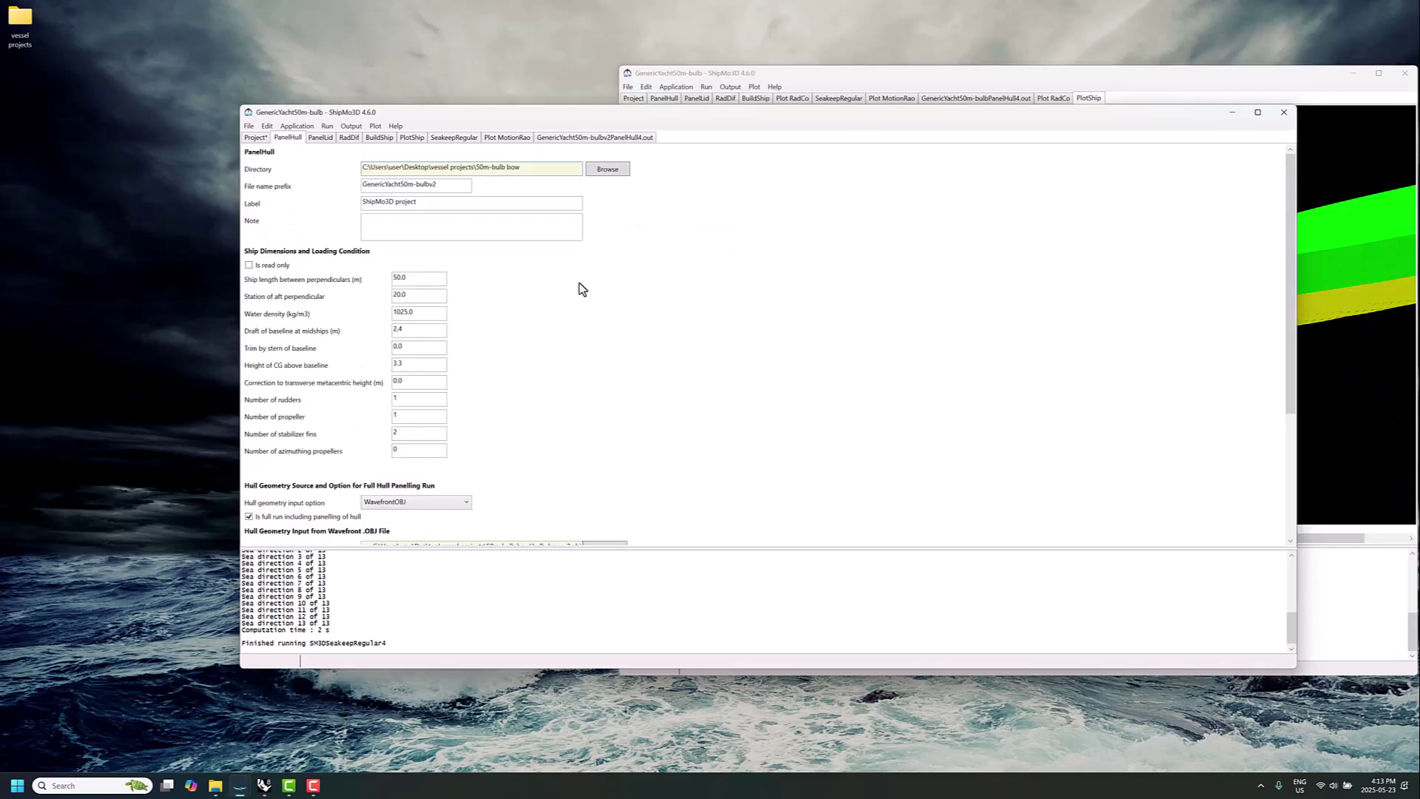
pyautogui.moveTo(1299, 421); pyautogui.dragTo(965, 454)
pyautogui.moveTo(688, 119); pyautogui.dragTo(454, 95)
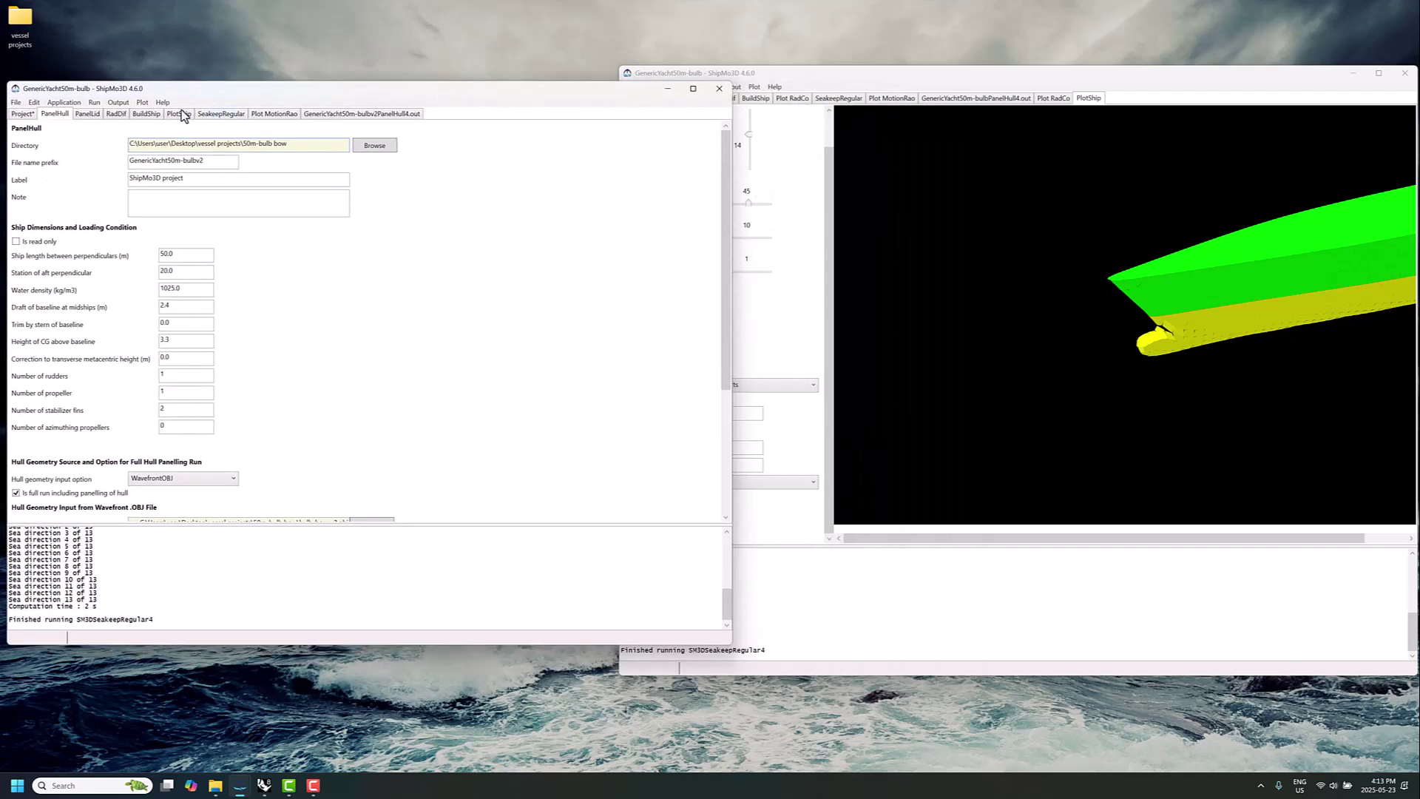
# Step: Show the v2 project's ship plot and frame its bow with station of focus 5 and view angle 11
pyautogui.click(148, 116)
pyautogui.click(179, 115)
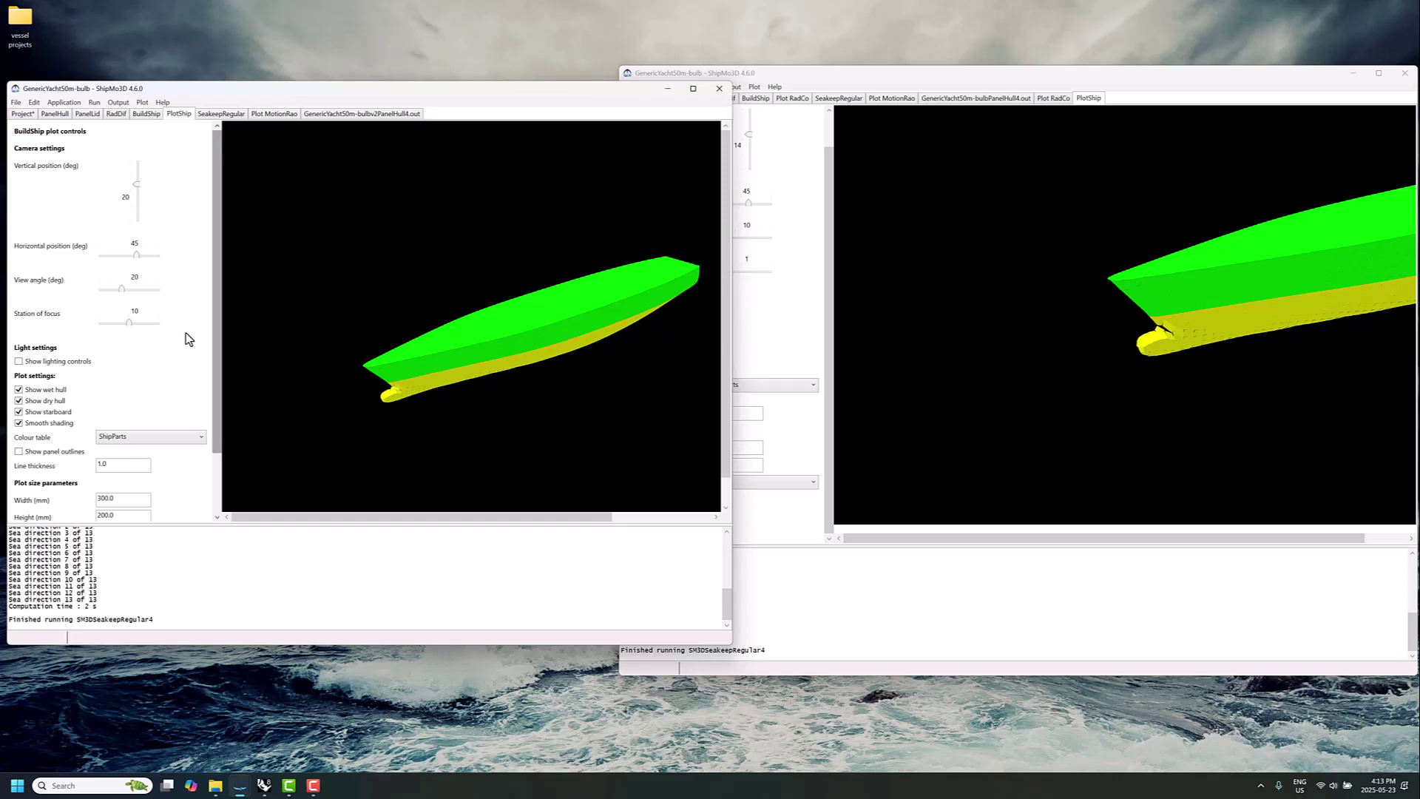
pyautogui.moveTo(131, 323); pyautogui.dragTo(104, 292)
pyautogui.click(123, 289)
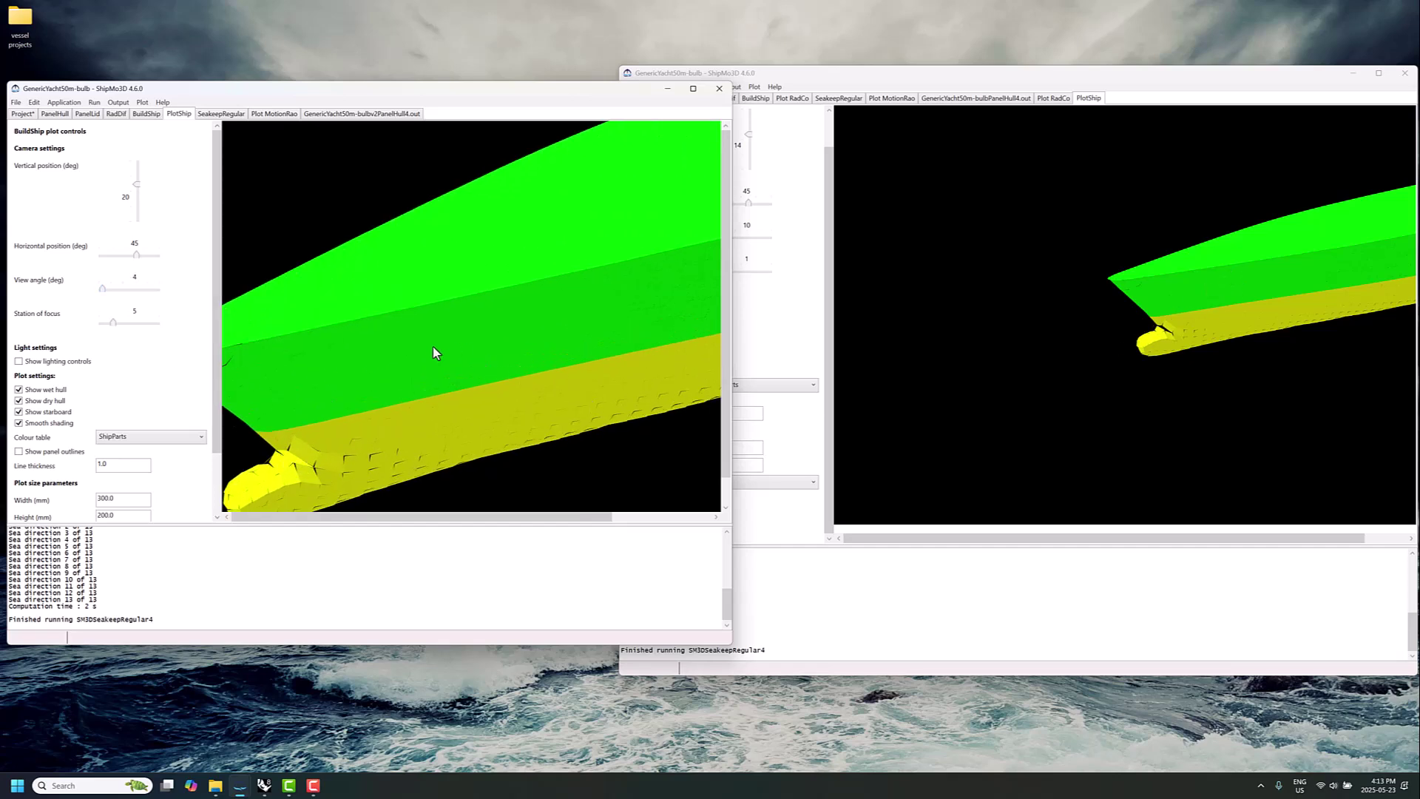
pyautogui.moveTo(104, 291); pyautogui.dragTo(113, 292)
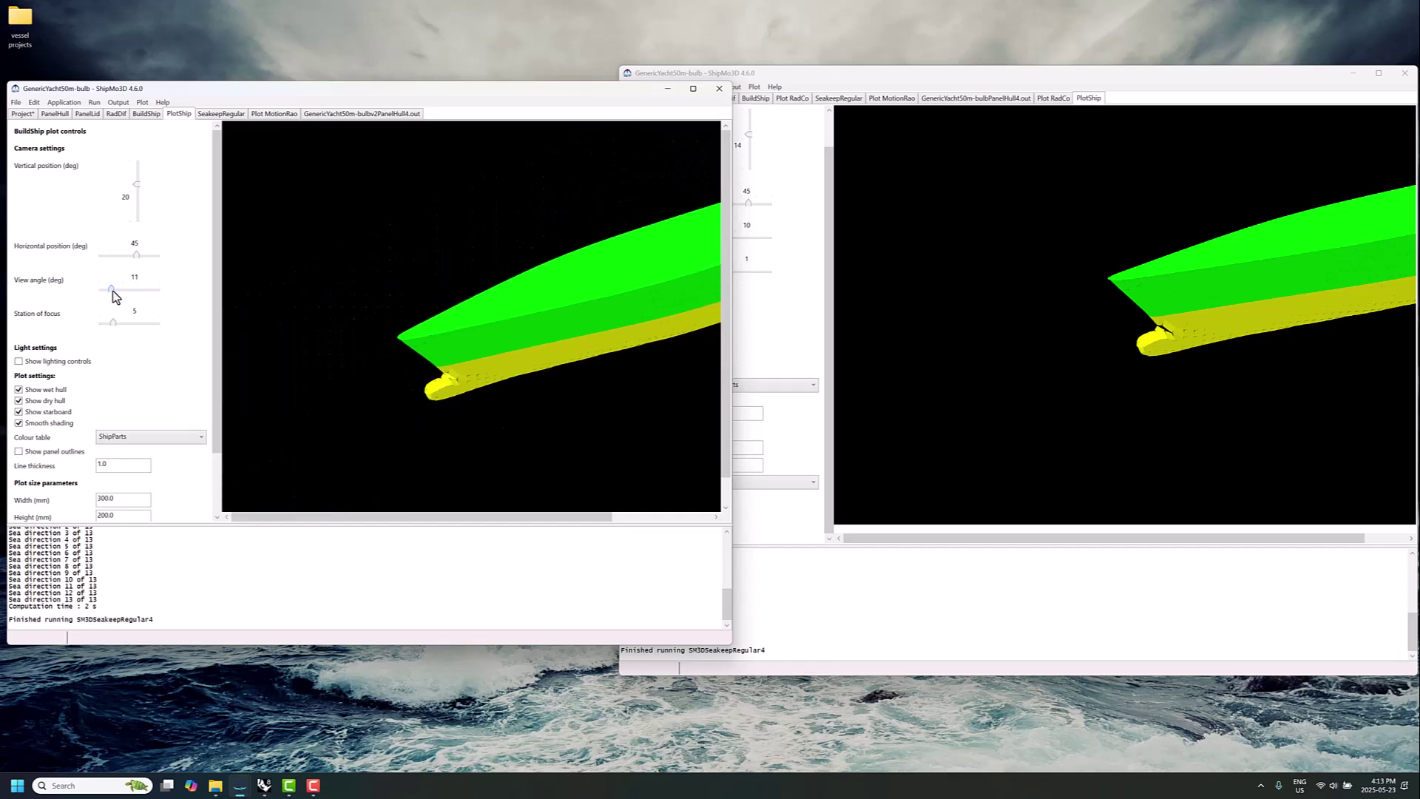
# Step: Shift the v2 project window slightly and check the Wavefront OBJ source file in its PanelHull inputs
pyautogui.moveTo(92, 94); pyautogui.dragTo(121, 104)
pyautogui.click(83, 123)
pyautogui.scroll(-3, 214, 231)
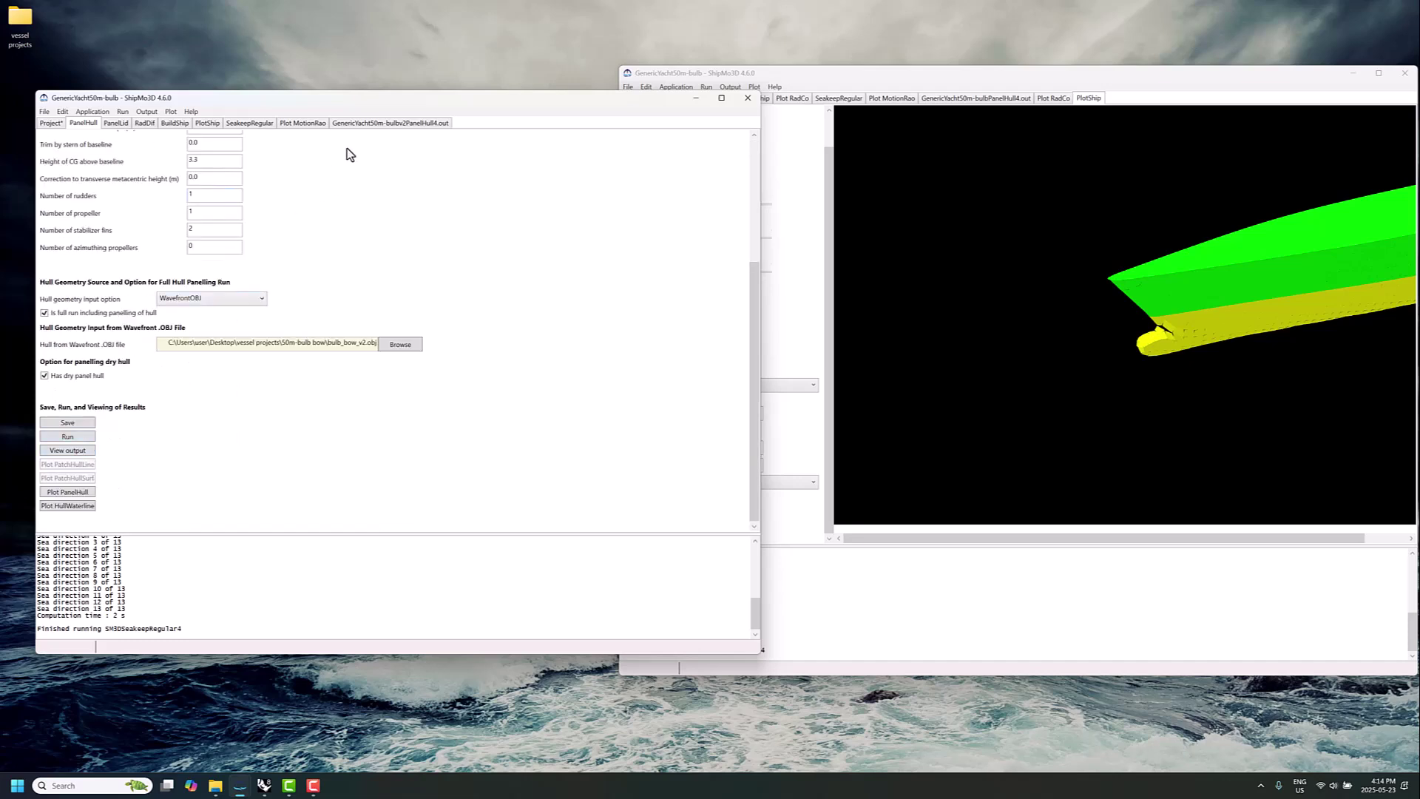
# Step: Show the v2 project's PanelHull output file and highlight the Mass value among its hydrostatic properties
pyautogui.click(399, 123)
pyautogui.scroll(-1, 244, 436)
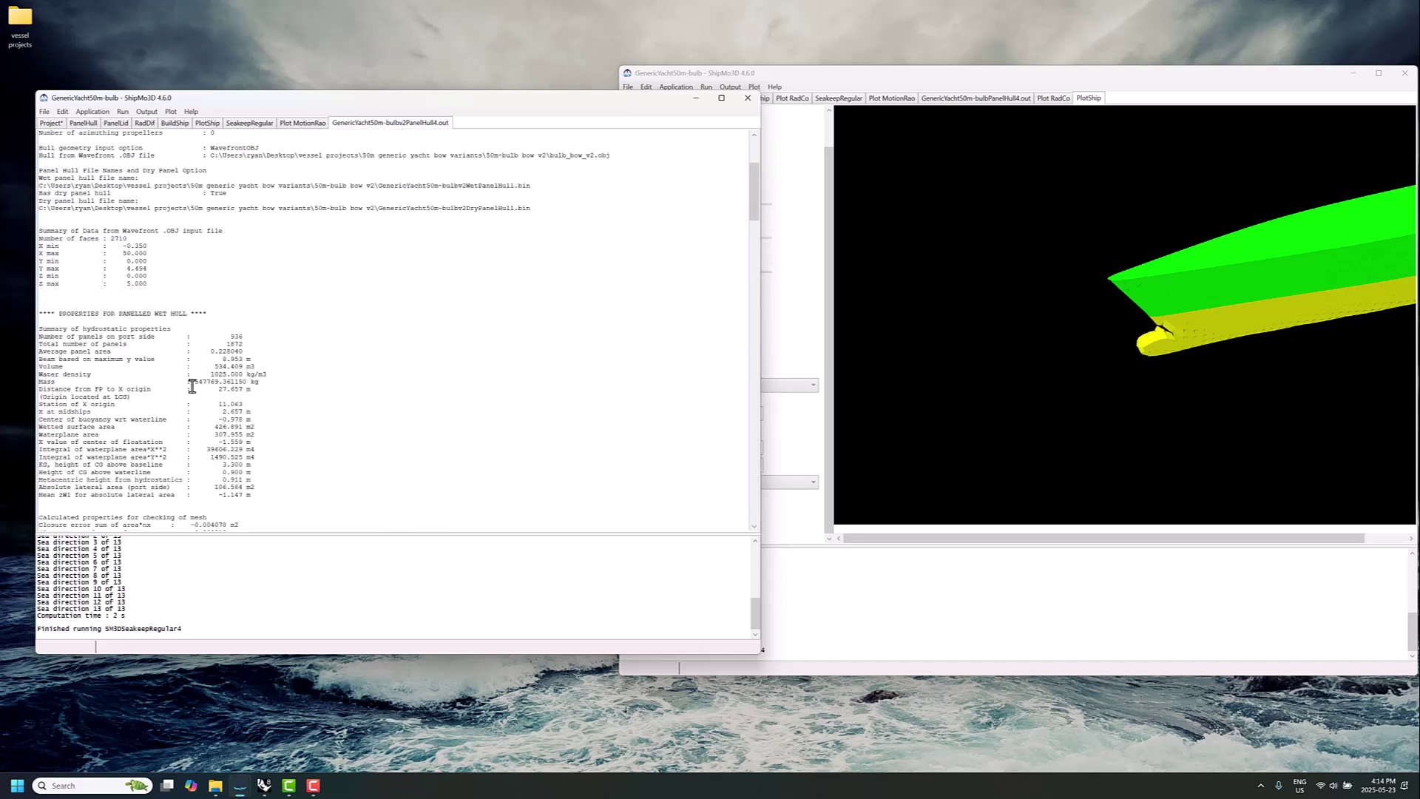
pyautogui.moveTo(191, 383); pyautogui.dragTo(219, 383)
# Step: Show the original bulb project's PanelHull output and highlight its Mass value to compare with the v2 output
pyautogui.moveTo(862, 77); pyautogui.dragTo(847, 104)
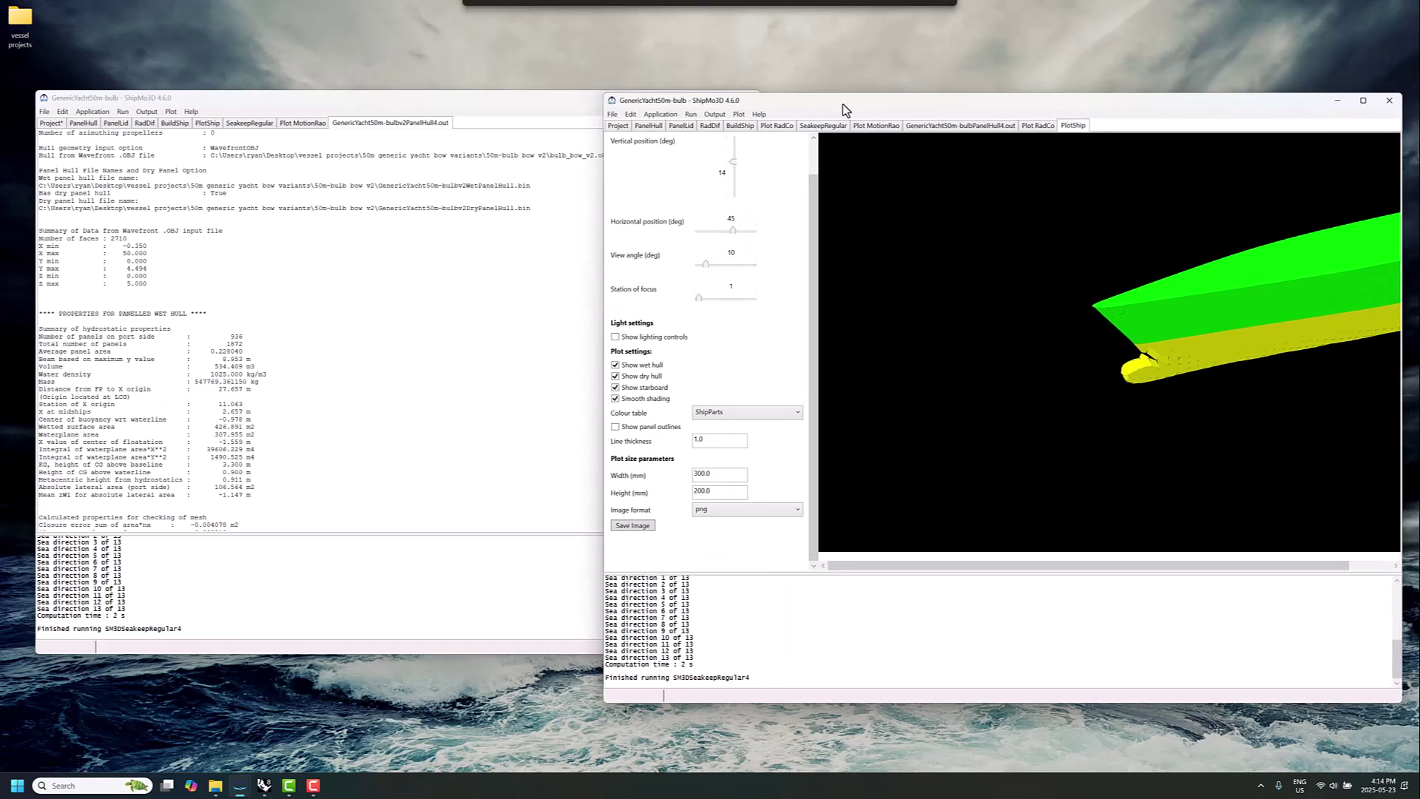
pyautogui.click(990, 127)
pyautogui.scroll(-2, 799, 459)
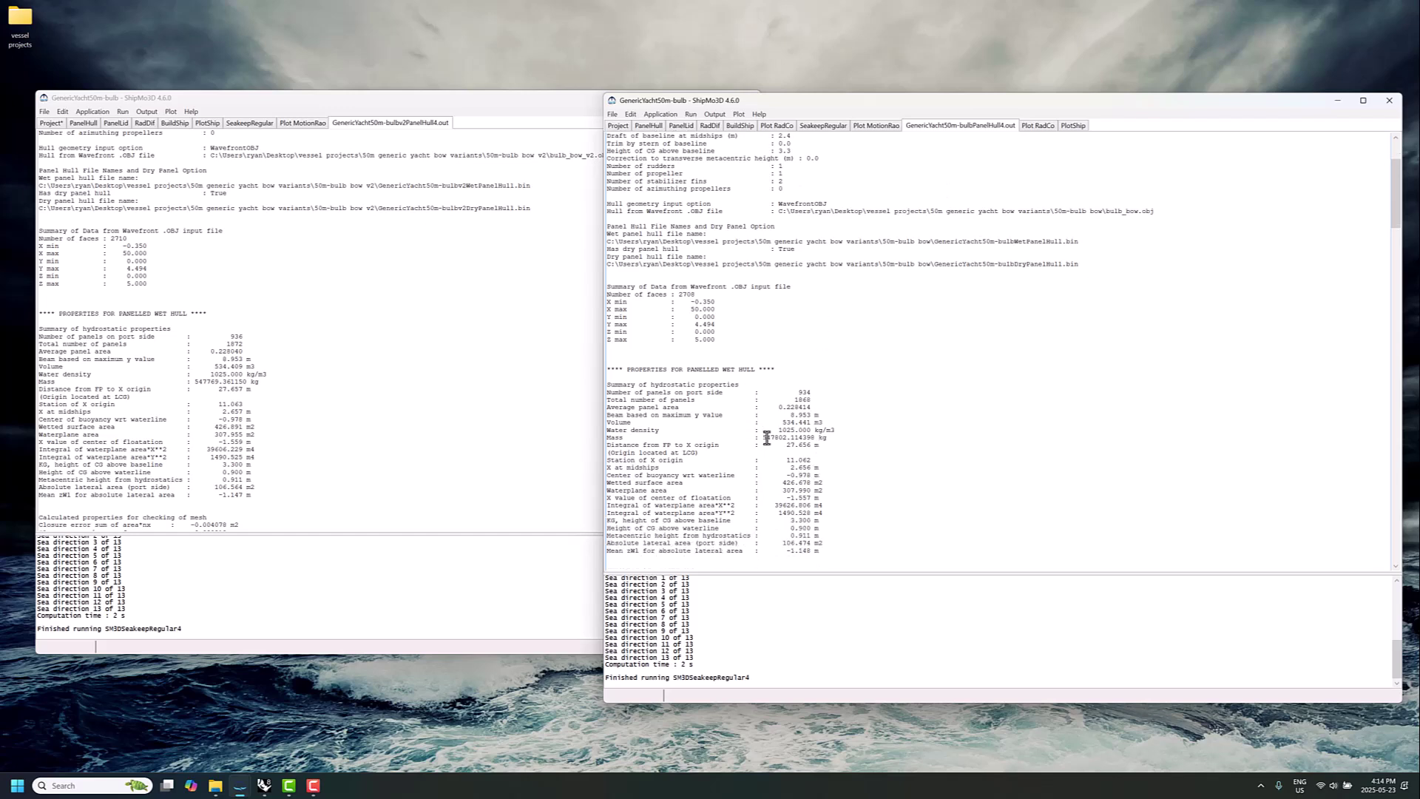
pyautogui.moveTo(764, 438); pyautogui.dragTo(790, 439)
pyautogui.moveTo(194, 380); pyautogui.dragTo(219, 381)
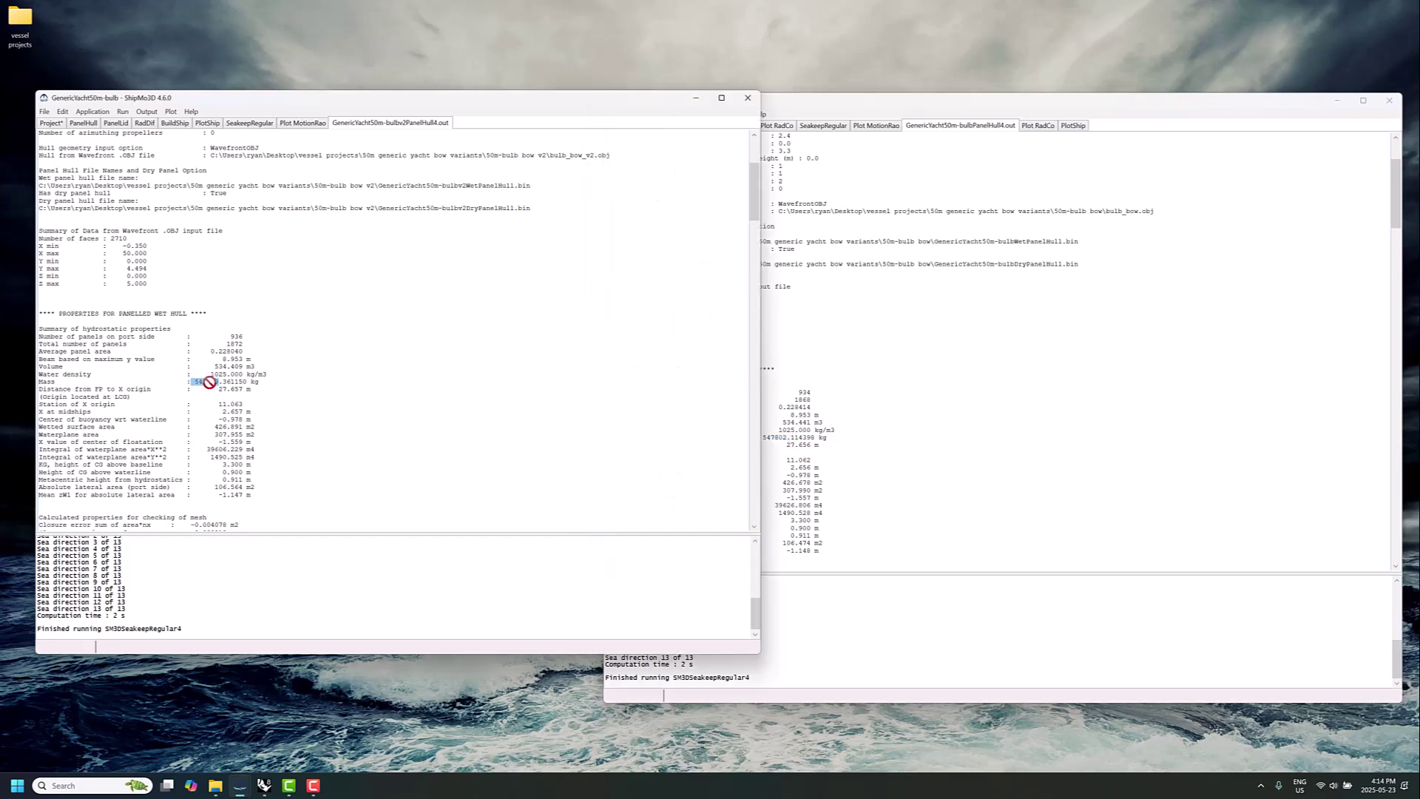
# Step: Review the original bulb project's hydrostatic properties and mesh-check values in its PanelHull output against the v2 output
pyautogui.click(790, 437)
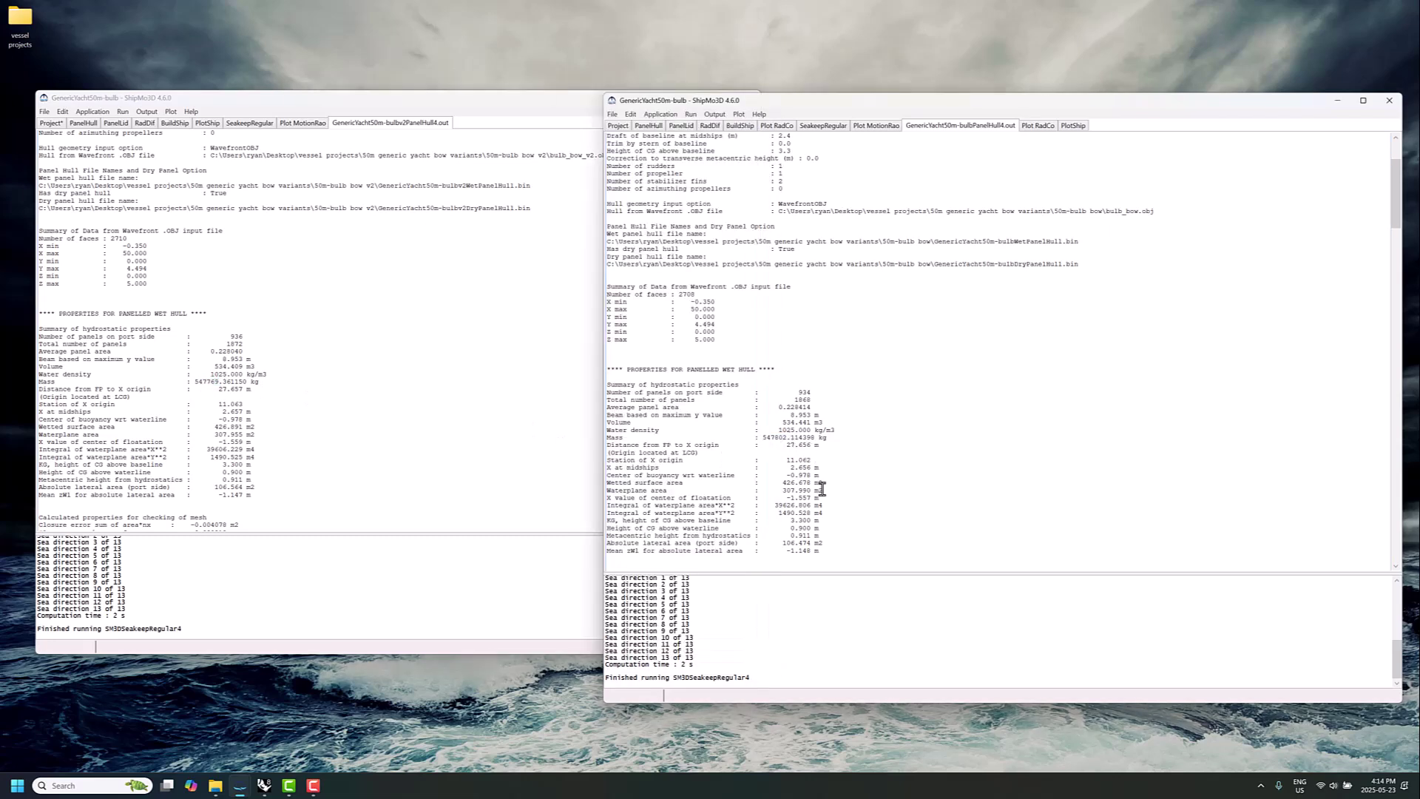
pyautogui.scroll(-2, 822, 489)
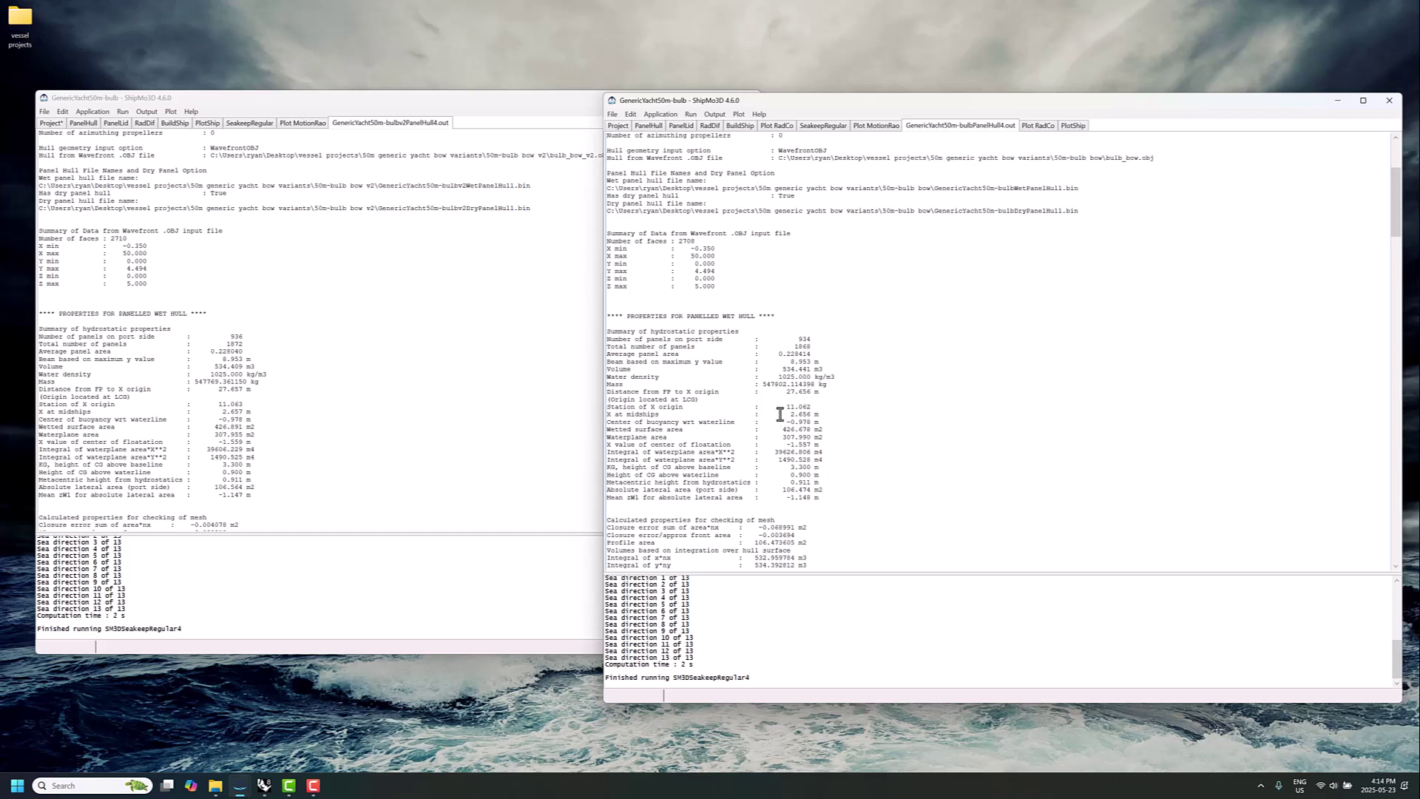
pyautogui.scroll(-5, 783, 416)
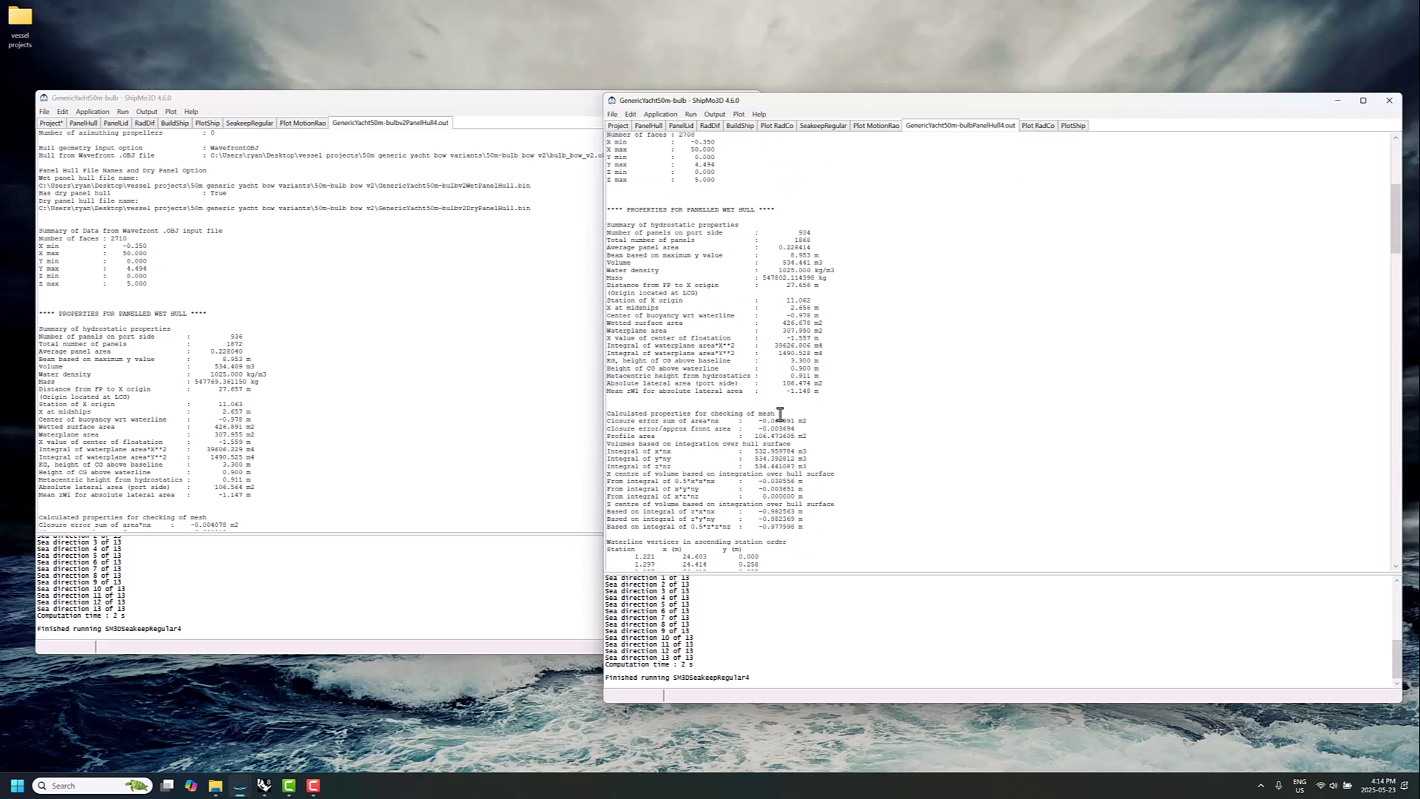
# Step: Show the RadCo added mass and damping plots for both projects, narrowing the v2 window so both are visible side by side
pyautogui.click(1030, 127)
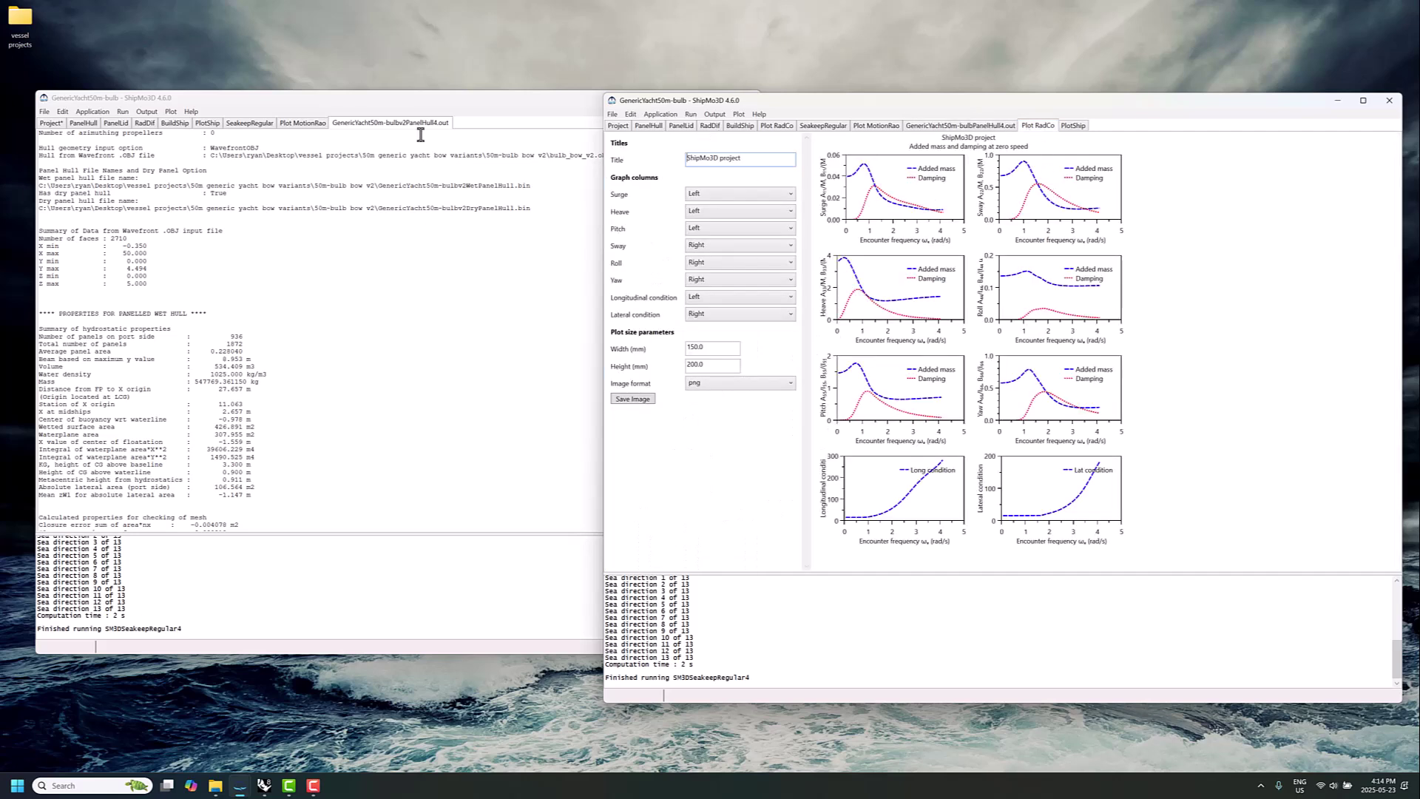
pyautogui.click(145, 124)
pyautogui.scroll(-15, 217, 296)
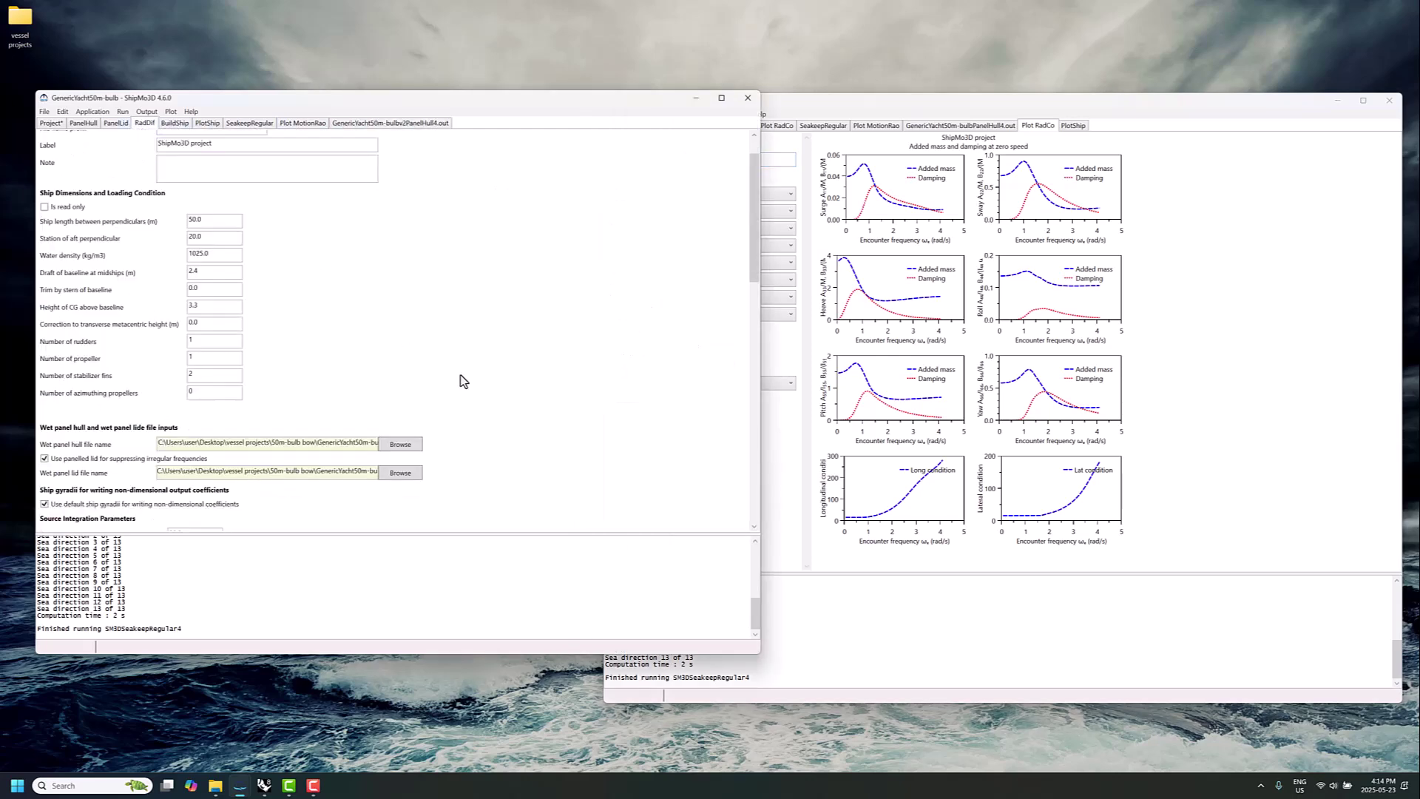
pyautogui.scroll(-1, 215, 463)
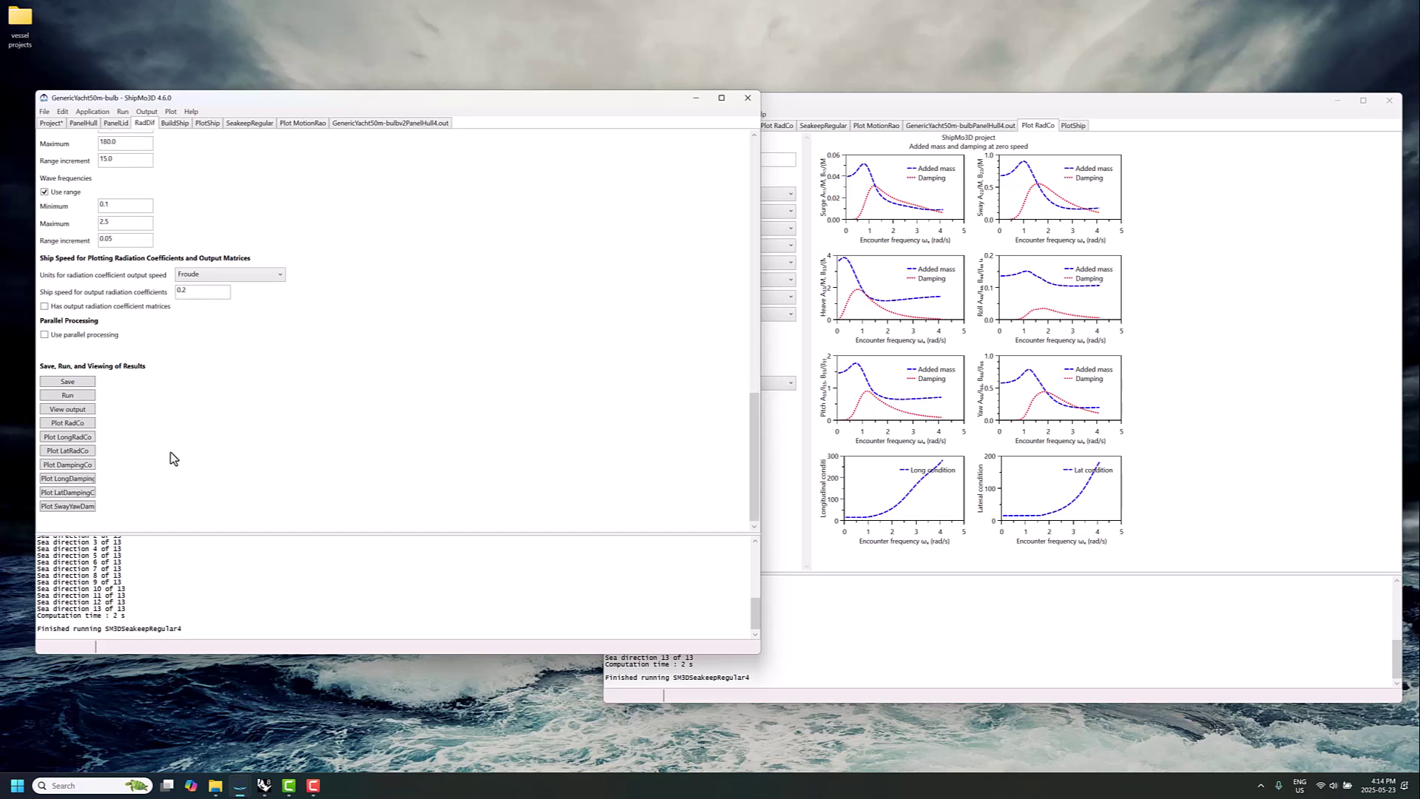
pyautogui.click(73, 426)
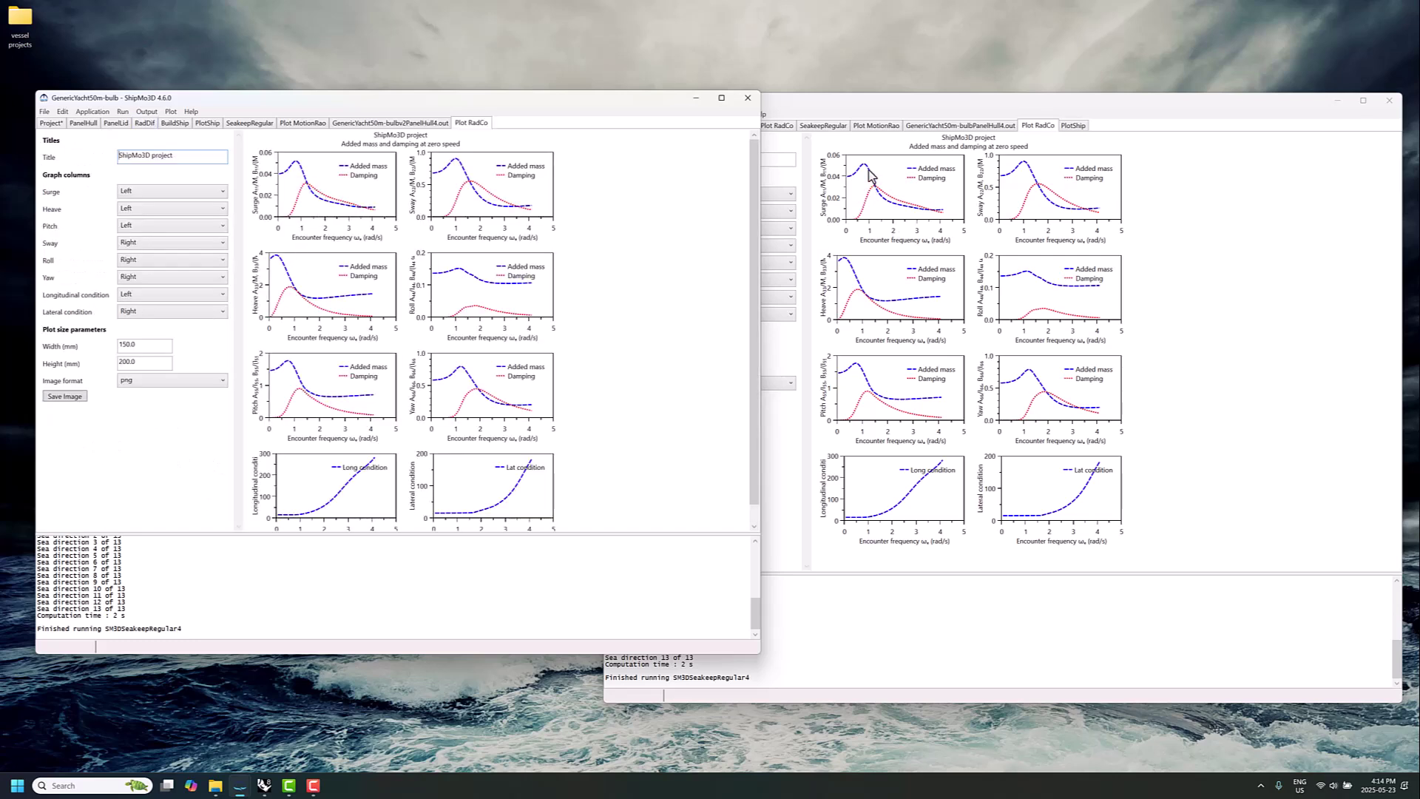
pyautogui.moveTo(760, 203); pyautogui.dragTo(594, 229)
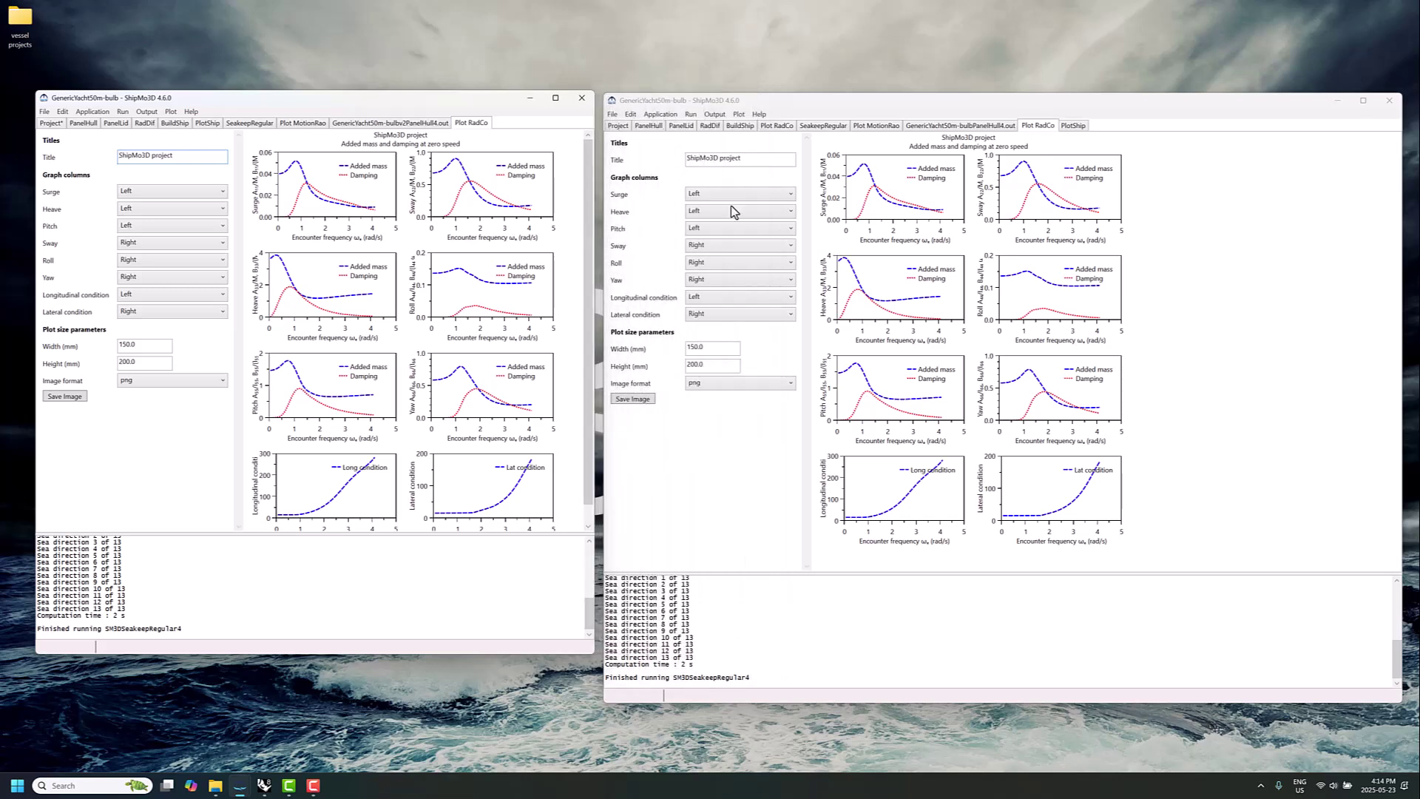
# Step: Read the peak points of the surge added mass and damping curves in both projects' RadCo plots
pyautogui.click(867, 170)
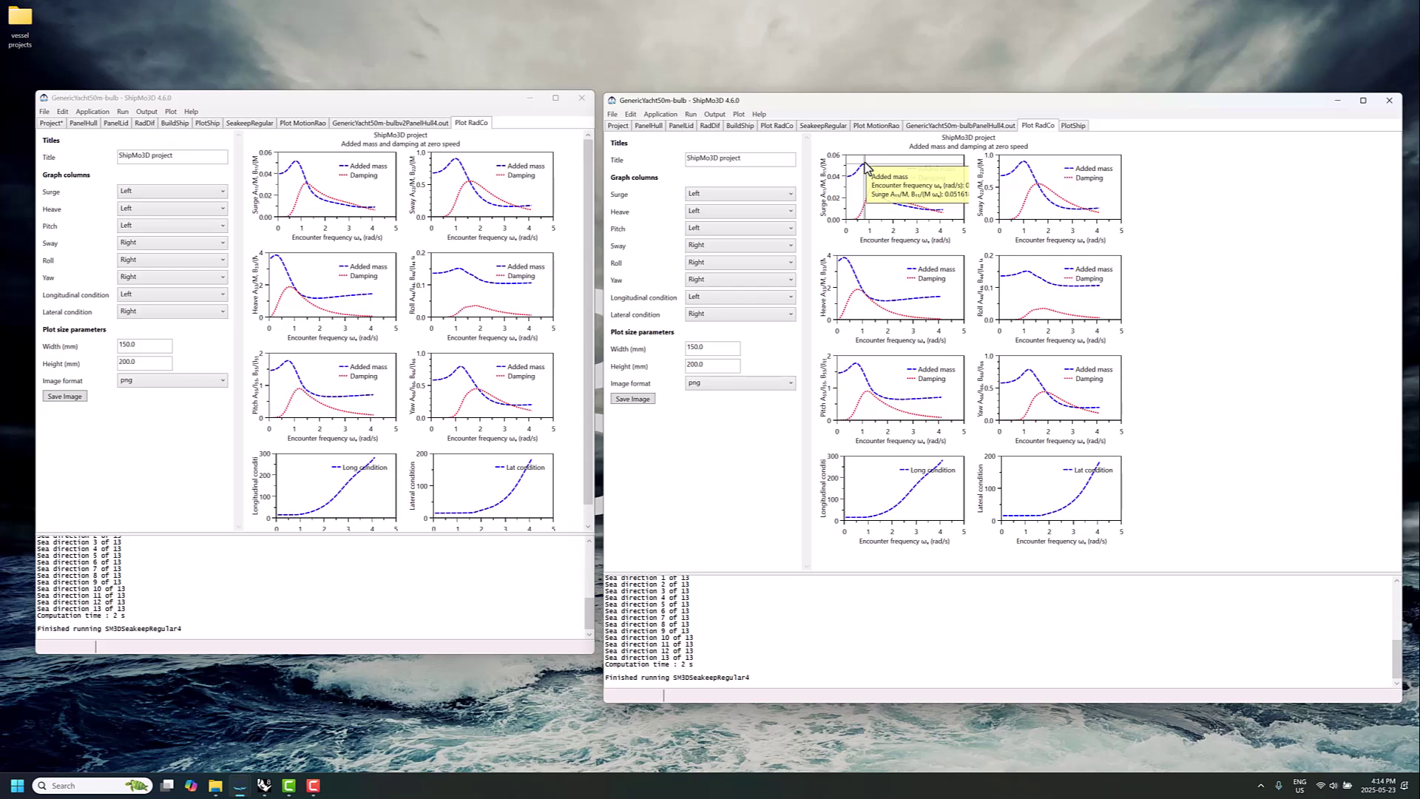
pyautogui.click(296, 158)
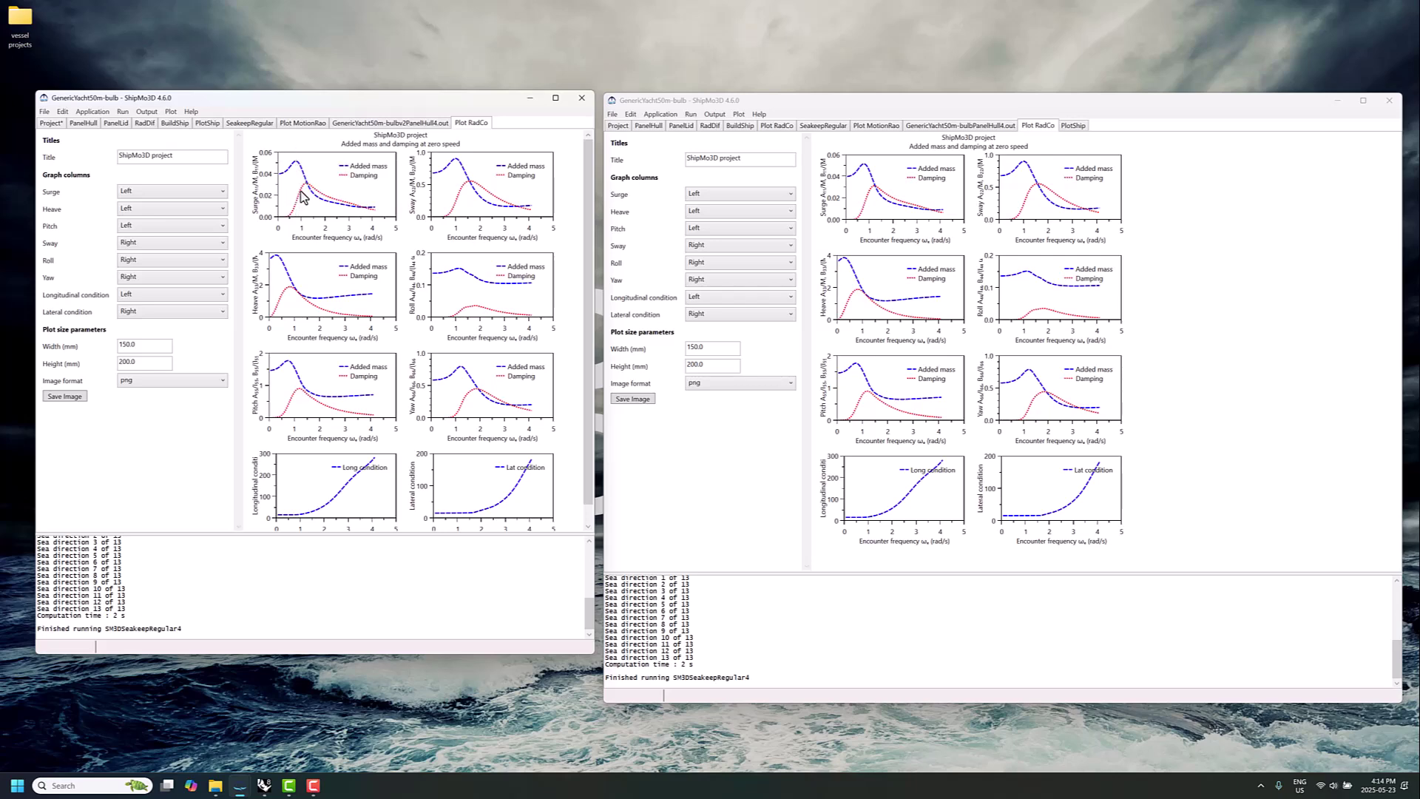
pyautogui.click(306, 185)
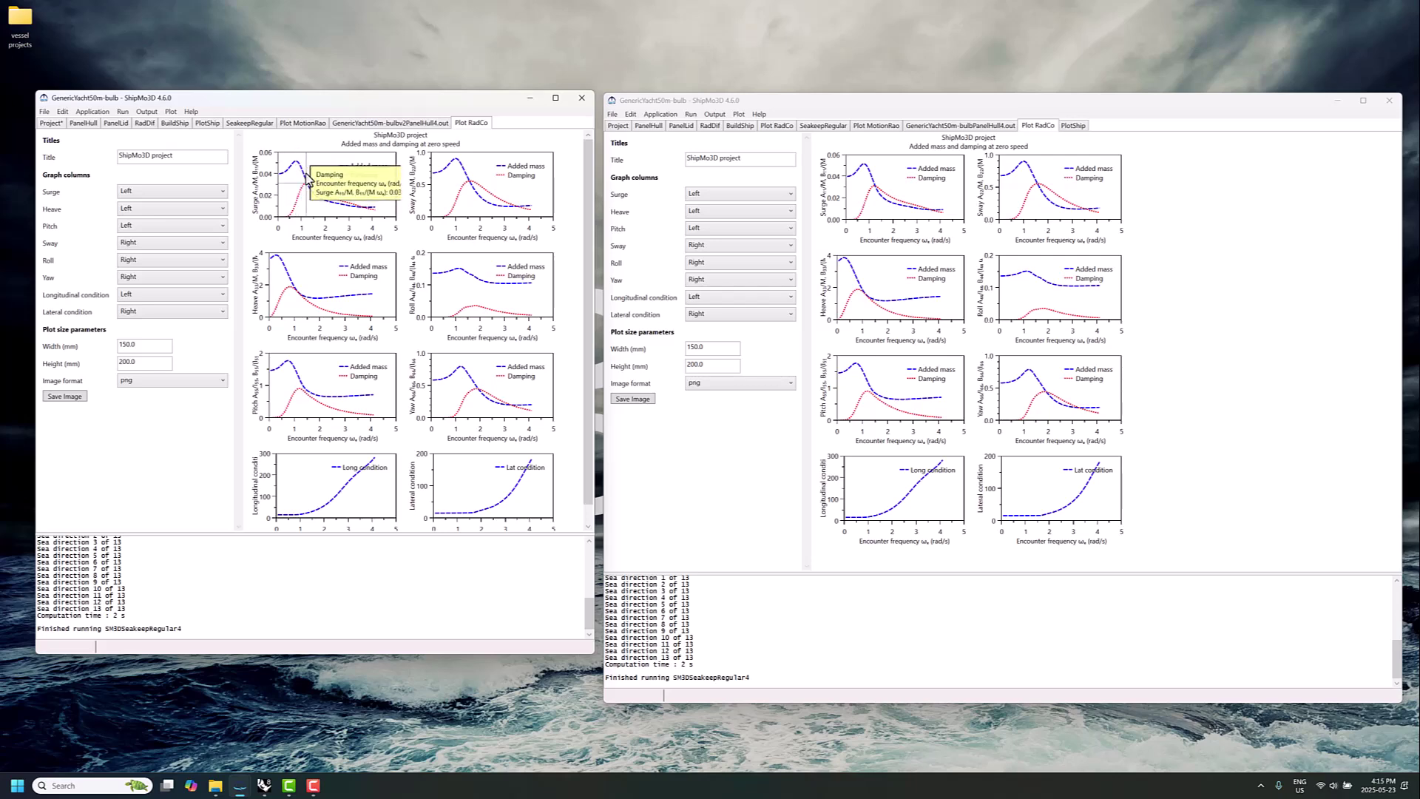
pyautogui.click(872, 186)
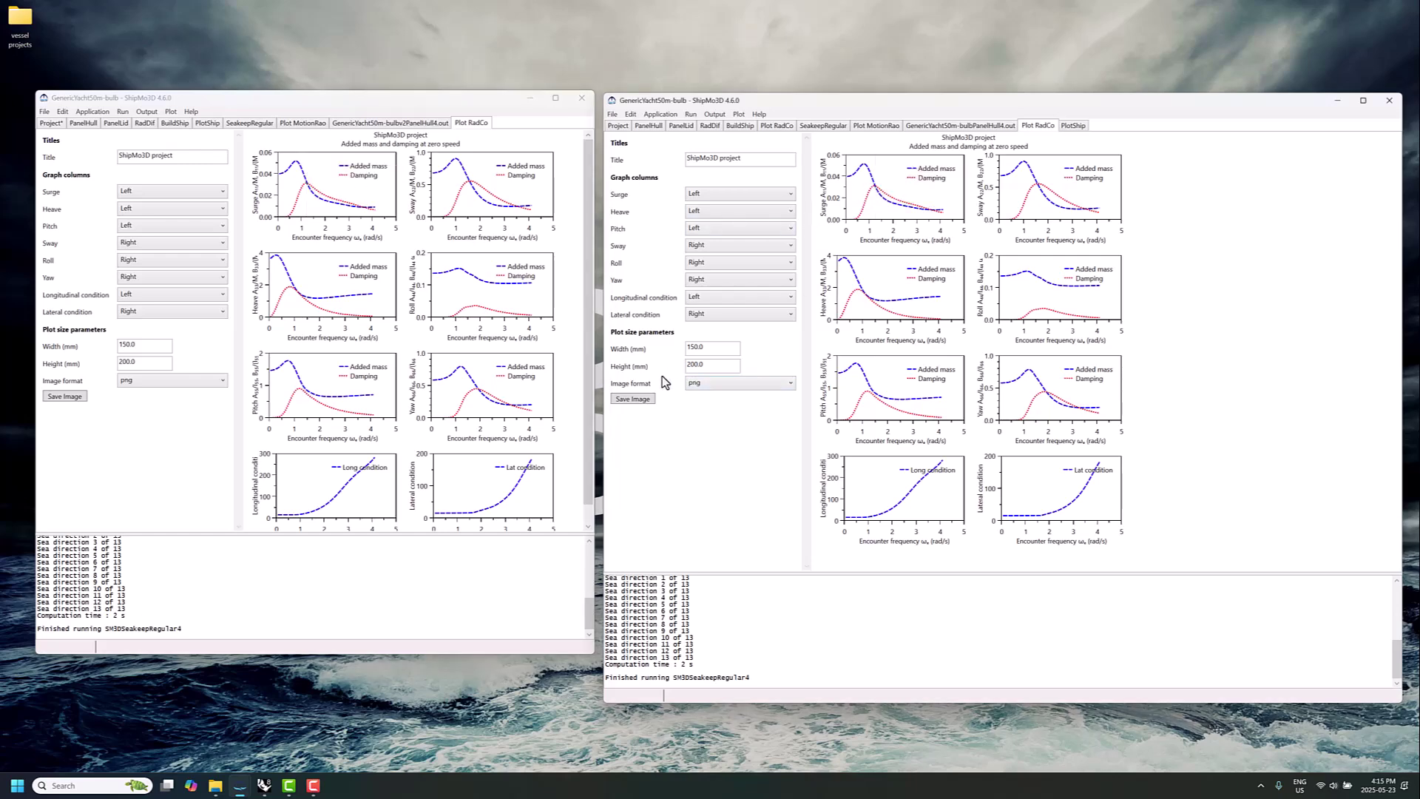
# Step: Set the RadCo plot width to 250 mm in both the original and v2 projects
pyautogui.click(691, 347)
pyautogui.press('BackSpace')
pyautogui.write('2')
pyautogui.click(118, 346)
pyautogui.write('2')
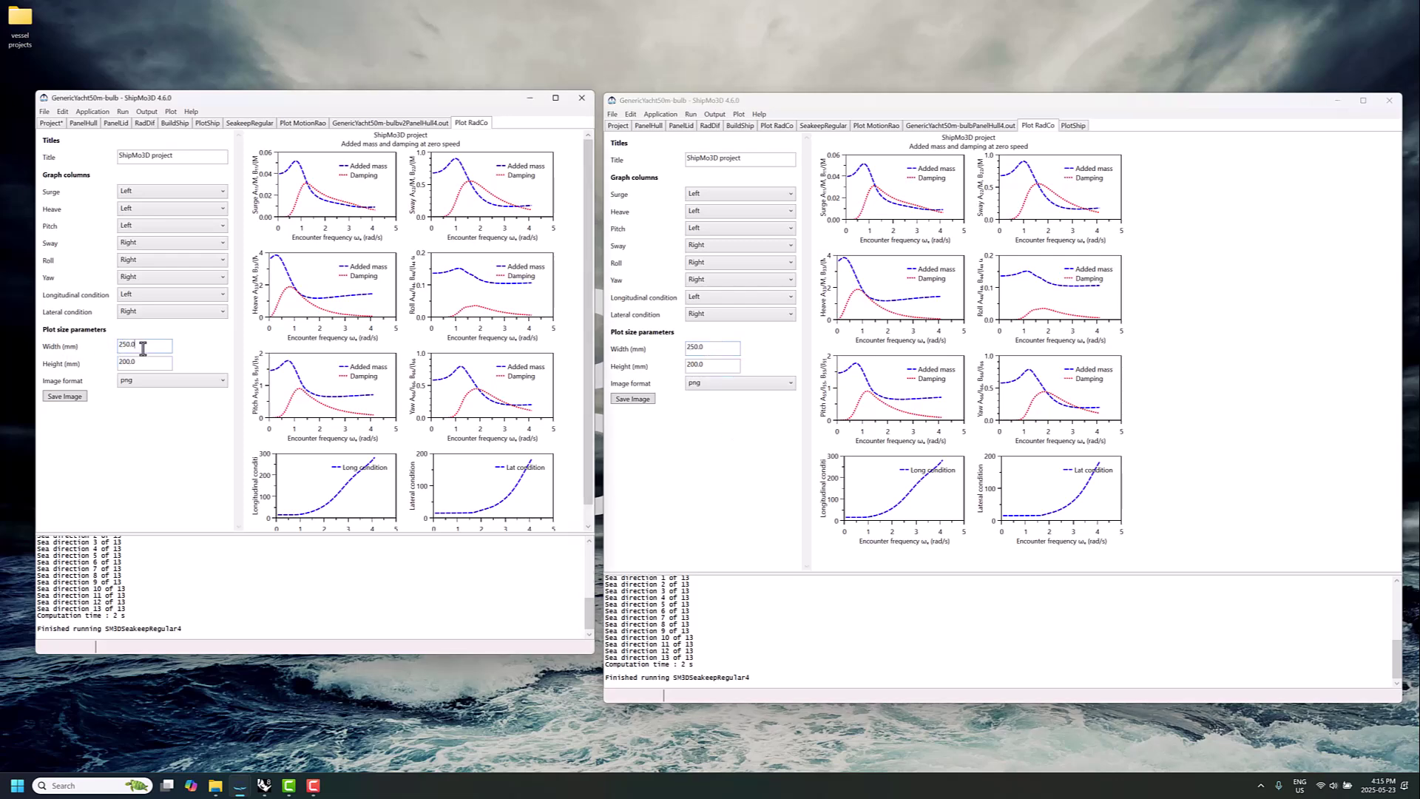
pyautogui.click(159, 364)
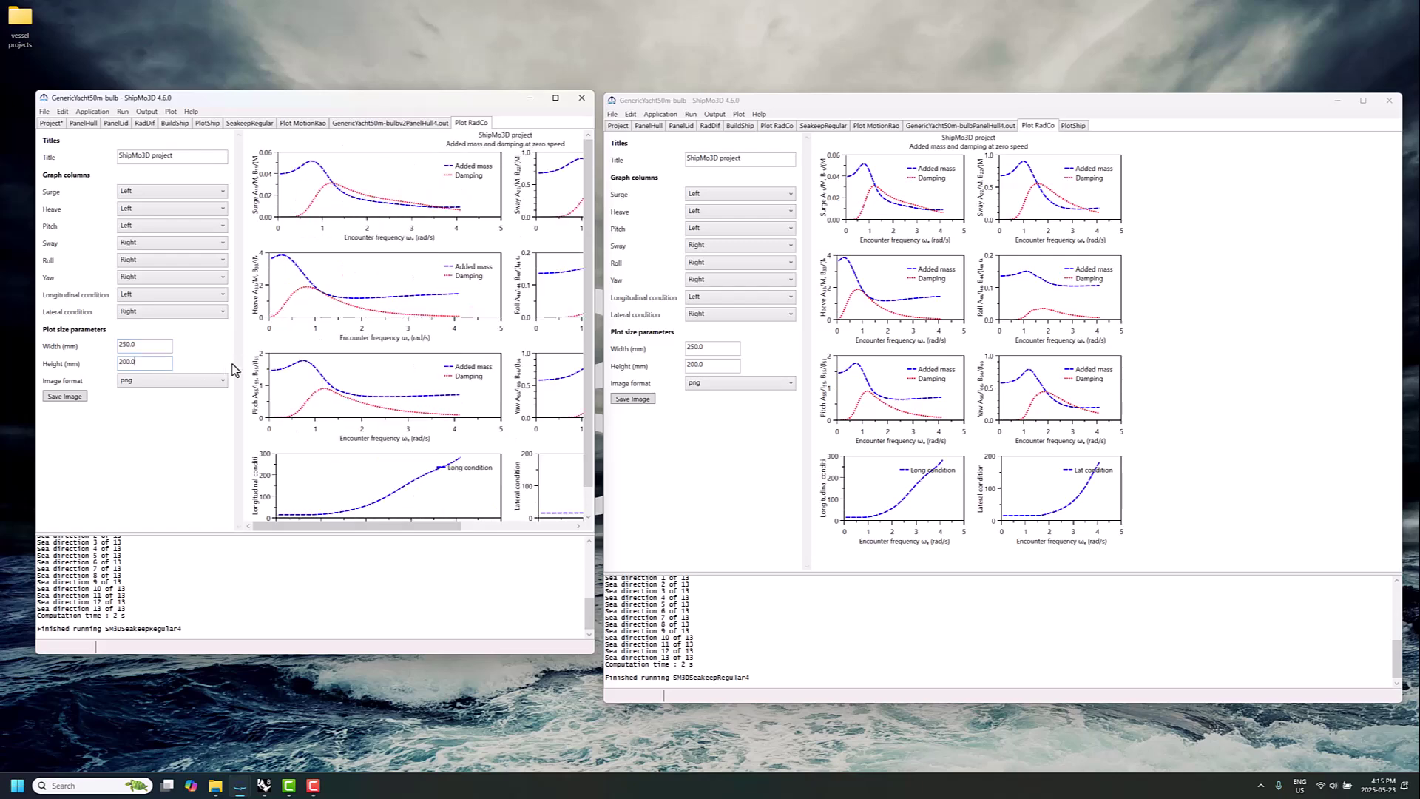
pyautogui.click(711, 364)
# Step: Compare the surge damping peaks in both widened RadCo plots, and return to the original bulb project's ship plot
pyautogui.moveTo(902, 190)
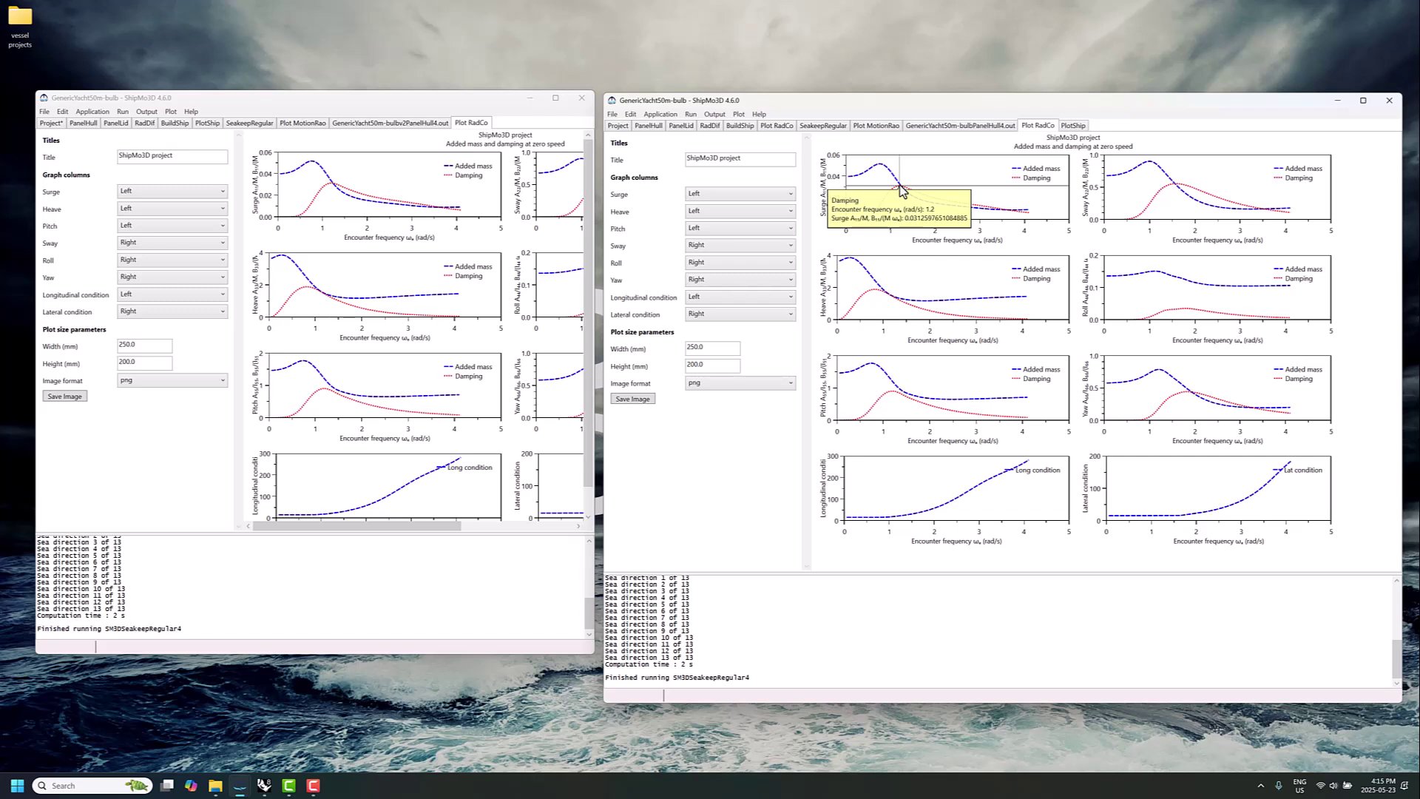
pyautogui.click(332, 183)
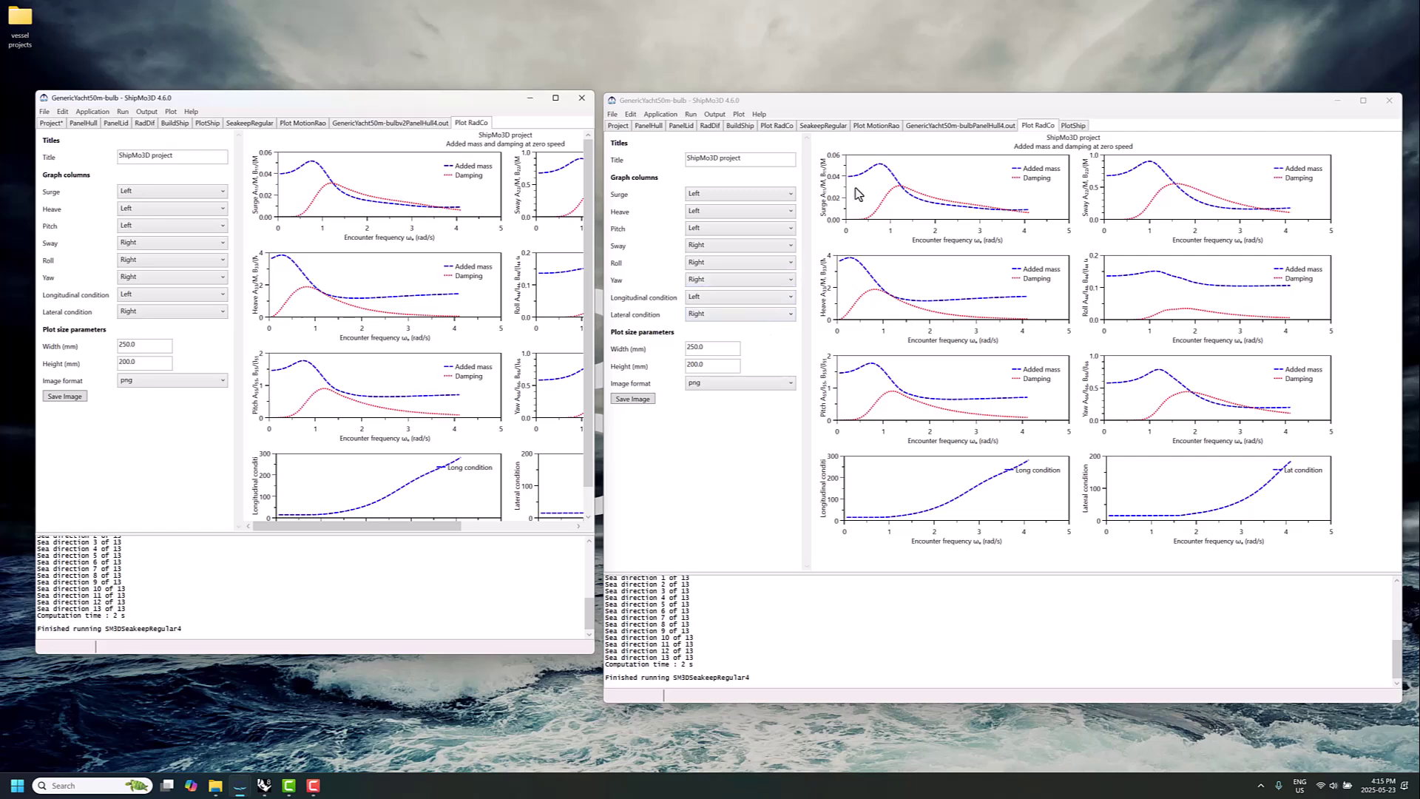
pyautogui.click(1073, 125)
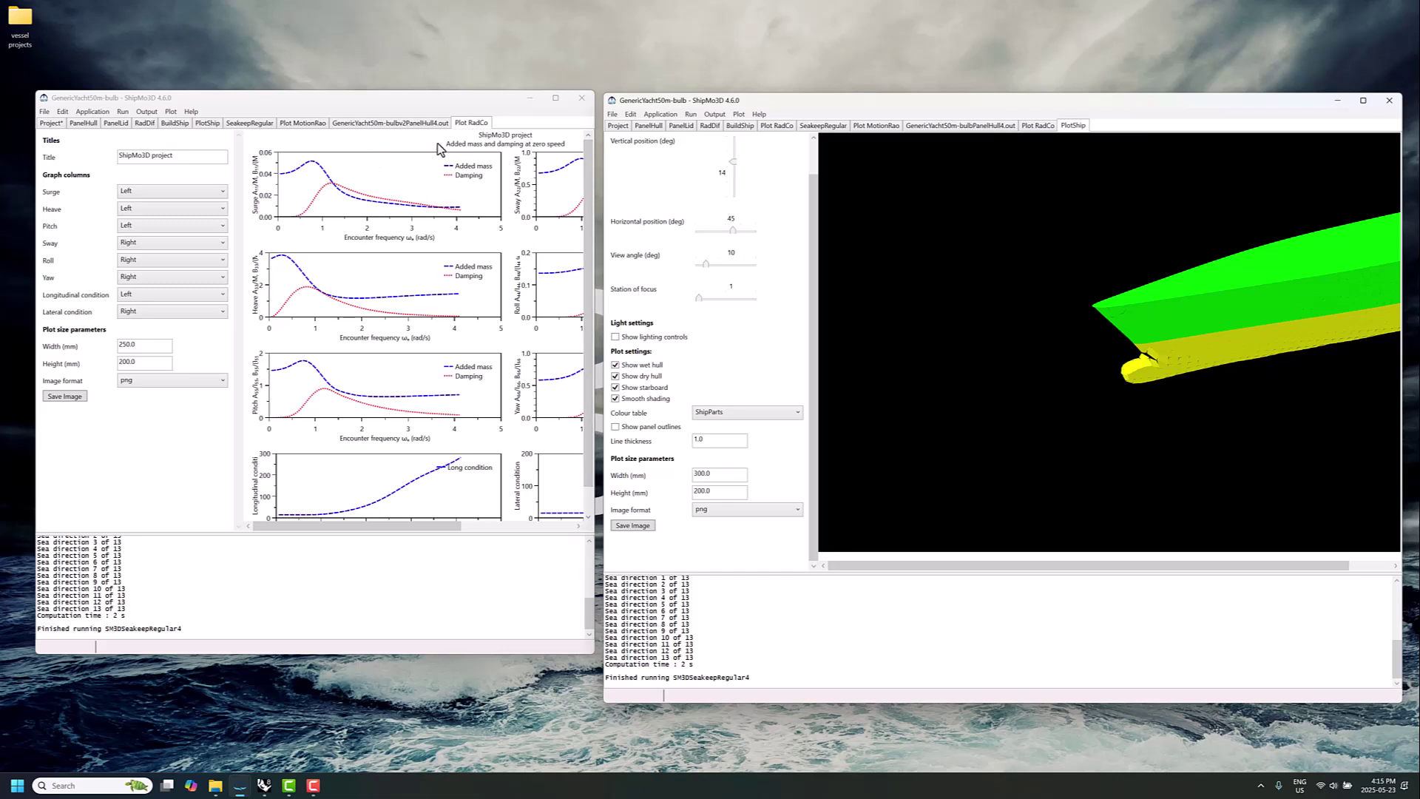